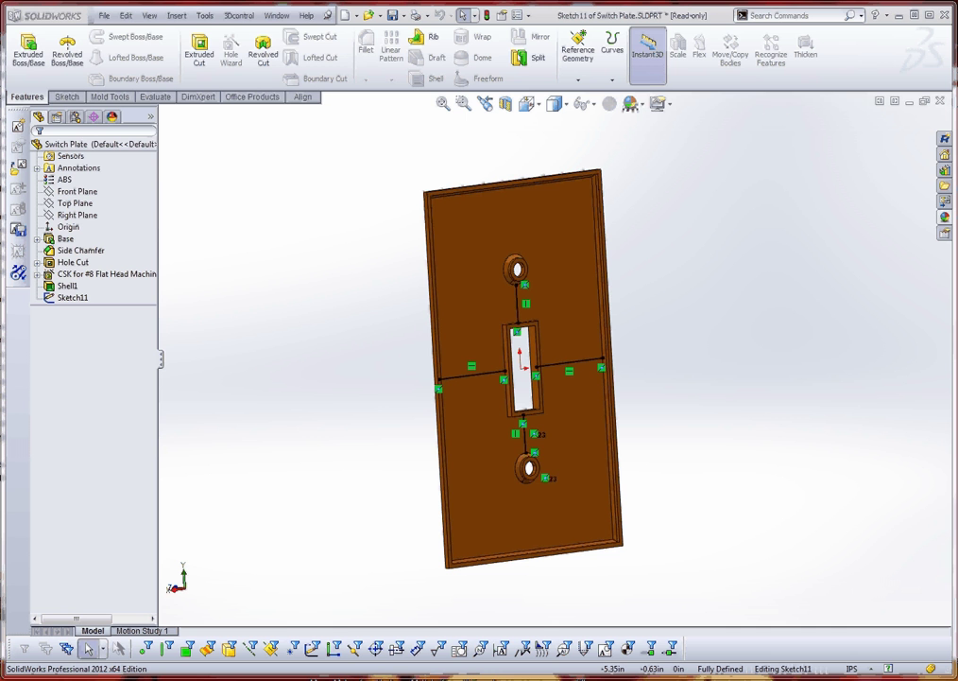
middle_drag(374, 449, 349, 447)
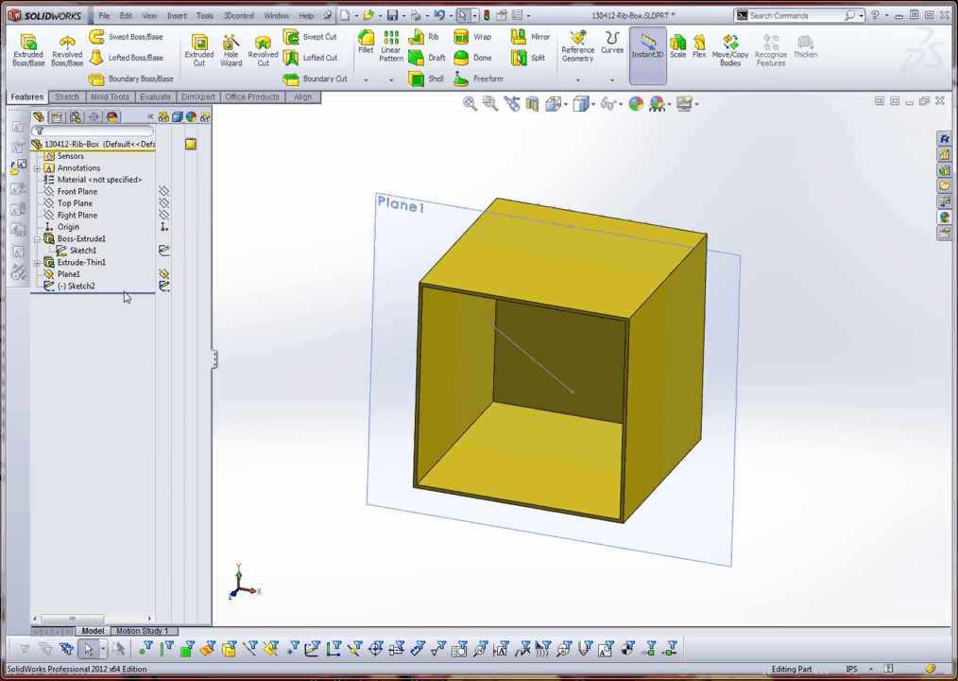
- Roll the model history back to just after Boss-Extrude1, open its square Sketch1 to examine the profile, and exit the sketch
drag(125, 294, 123, 257)
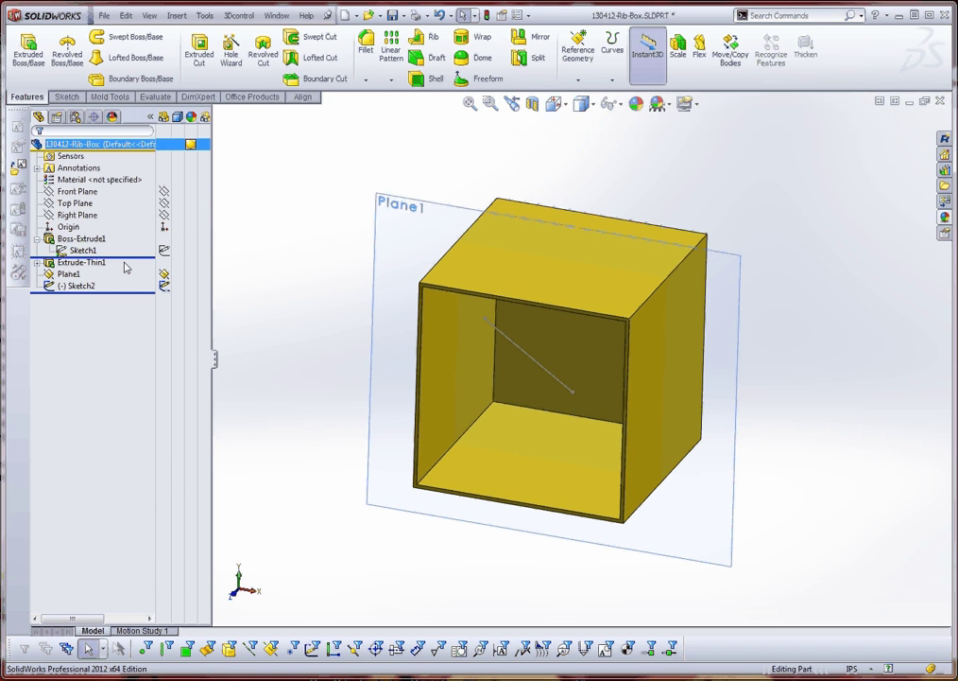
middle_drag(334, 336, 289, 363)
scroll(613, 316, down, 3)
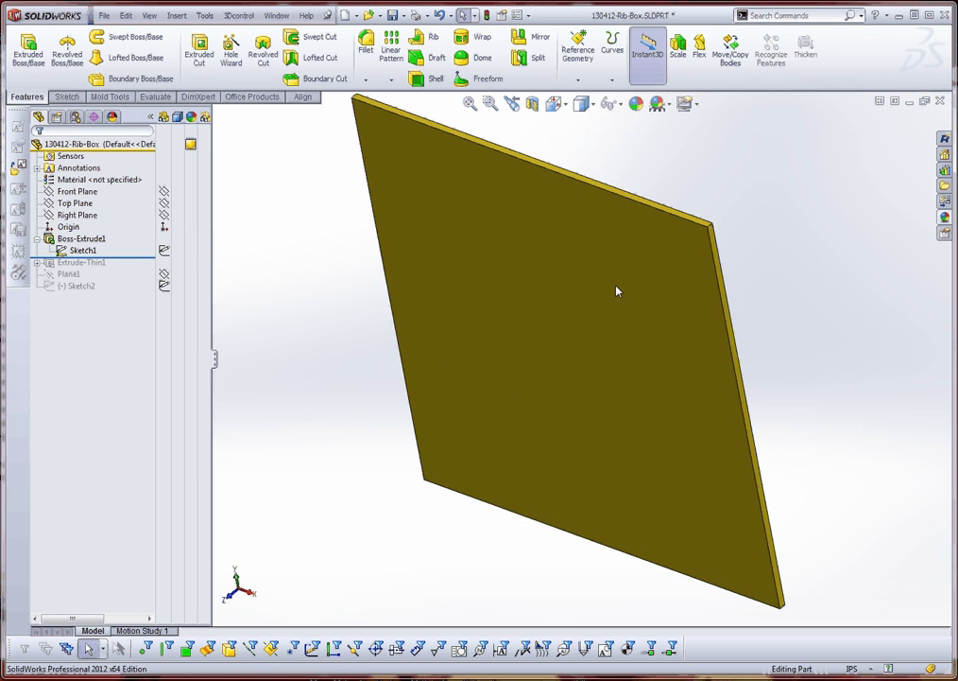
click(82, 249)
right_click(82, 250)
click(98, 215)
middle_drag(265, 314, 305, 310)
scroll(432, 378, up, 4)
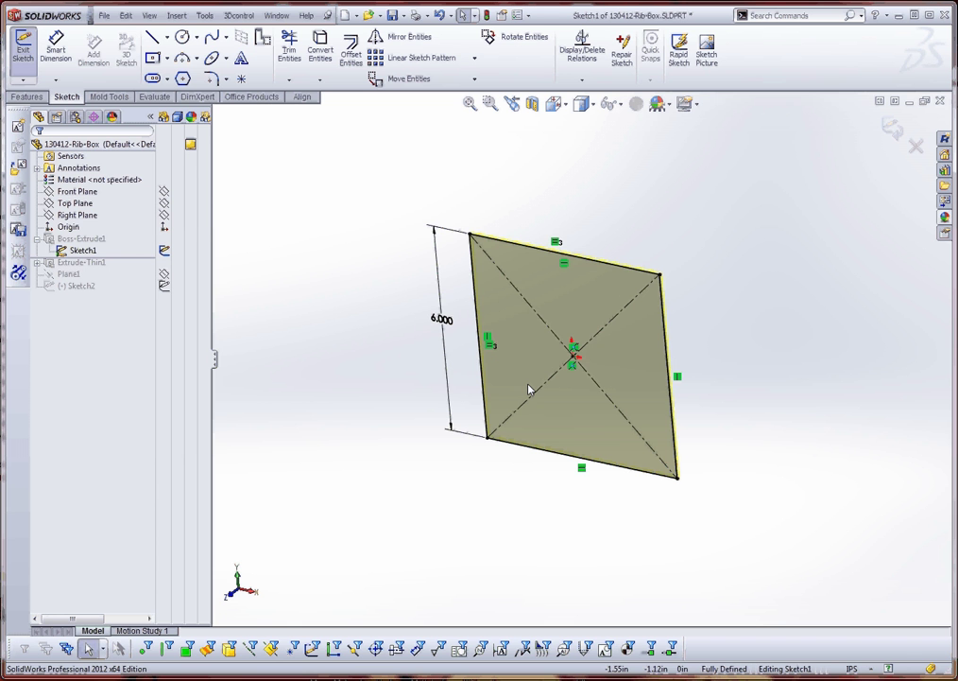
middle_drag(379, 343, 371, 385)
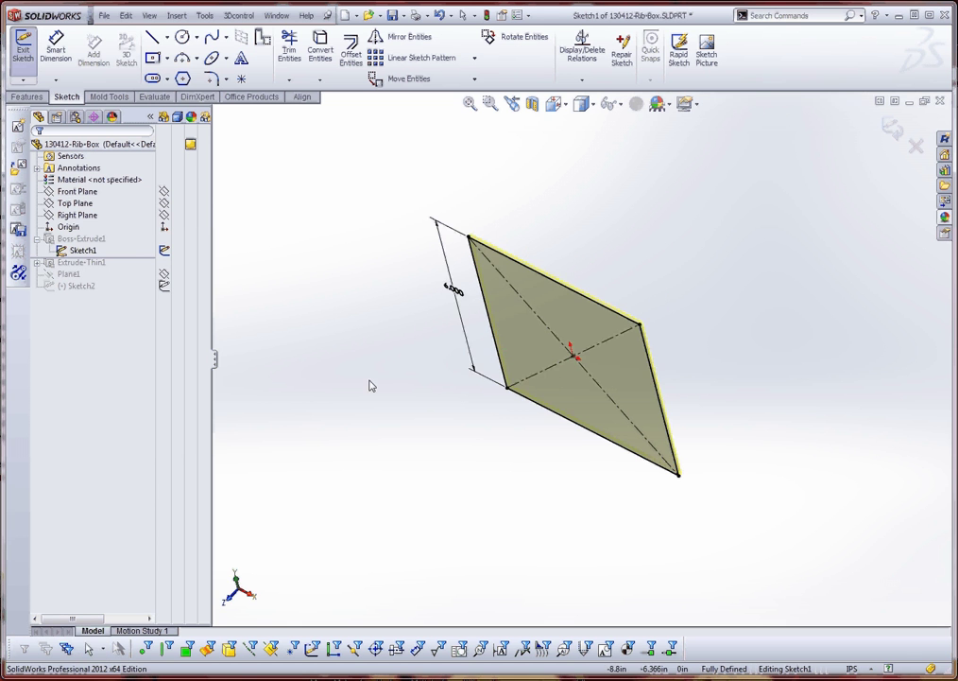
scroll(501, 252, down, 5)
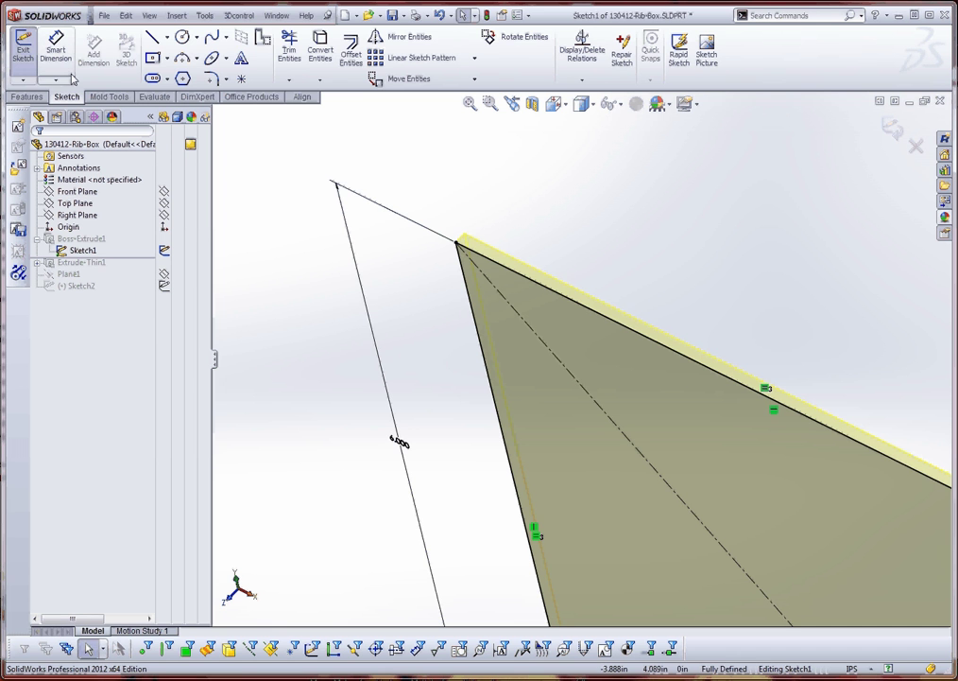
click(487, 15)
scroll(655, 357, up, 5)
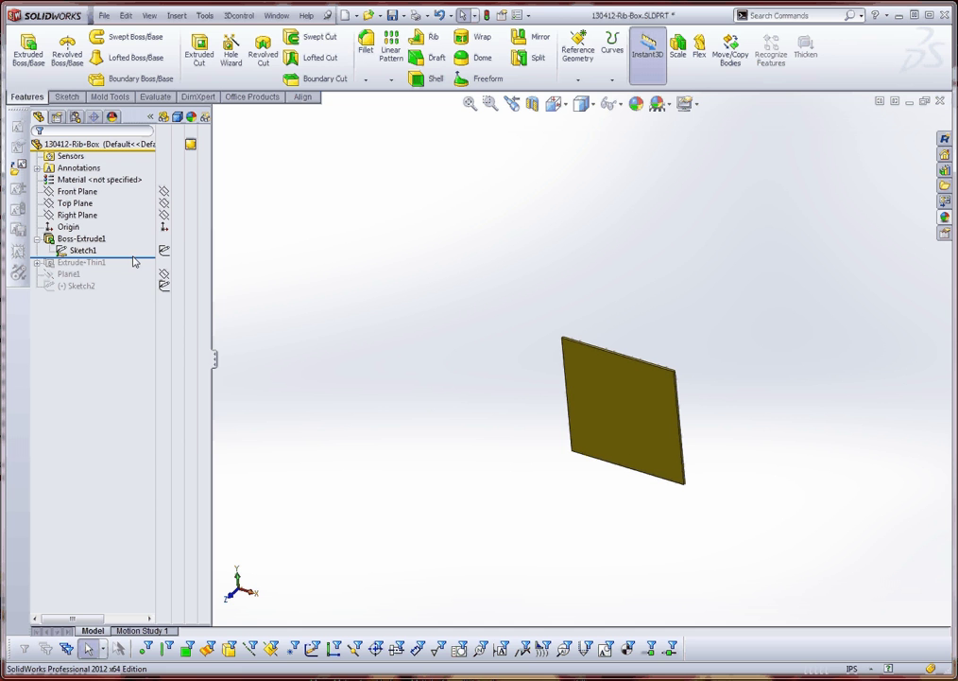
- Roll the history forward past Extrude-Thin1, open the Sketch1 it uses to examine the shared profile, and exit the sketch
drag(134, 265, 132, 276)
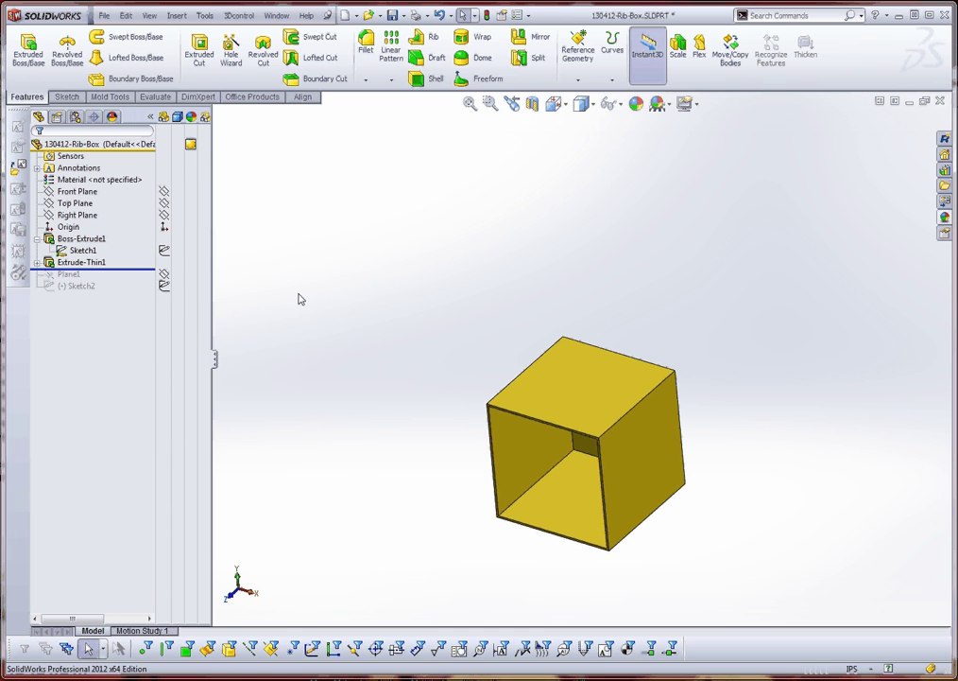
click(95, 275)
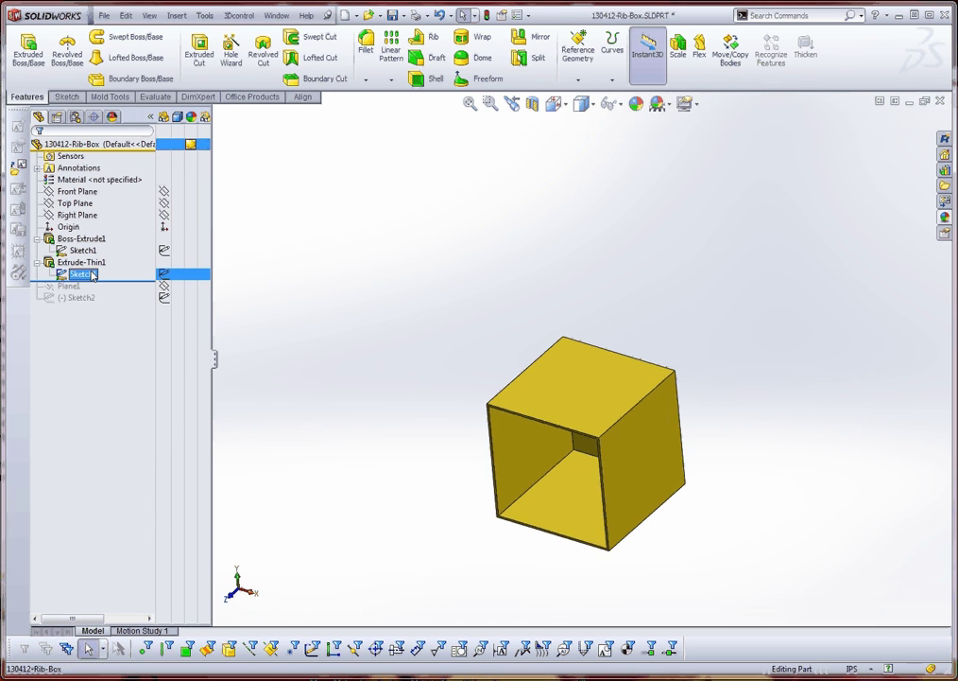
right_click(93, 274)
click(108, 233)
middle_drag(292, 313, 301, 295)
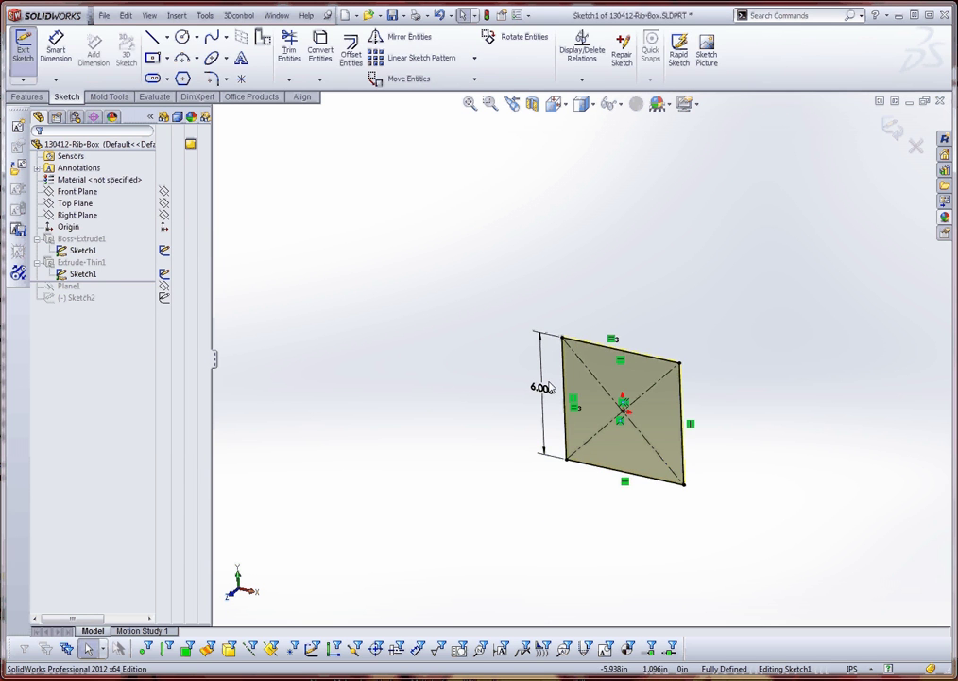
scroll(641, 399, up, 2)
scroll(636, 397, down, 1)
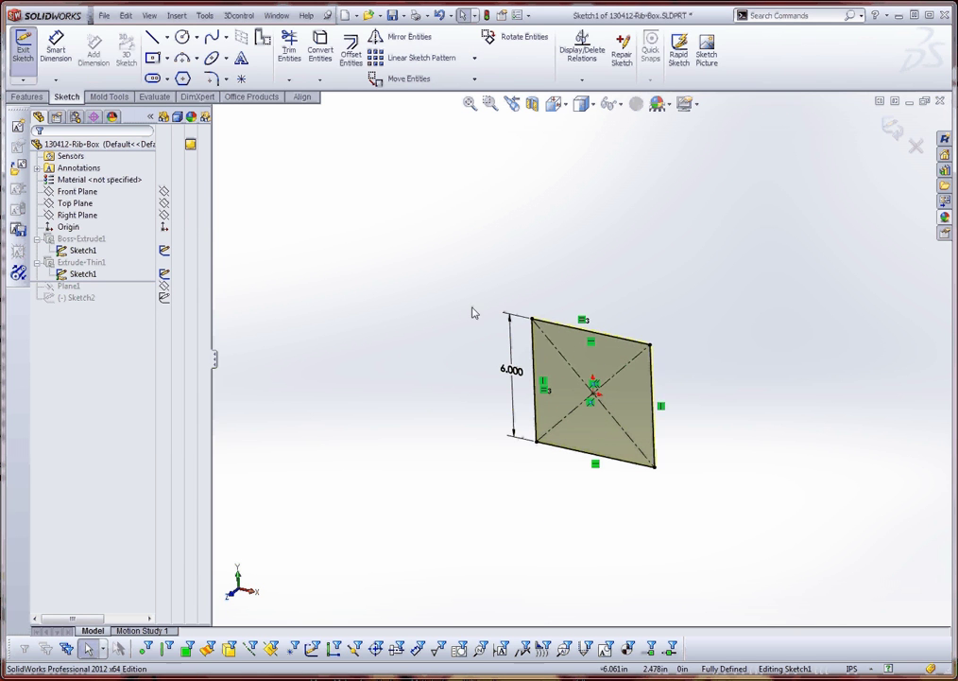
click(487, 15)
- Edit Extrude-Thin1, toggle its wall thickness direction outward and back inward to compare them, and accept the feature
drag(137, 281, 137, 285)
click(81, 262)
right_click(81, 262)
click(95, 222)
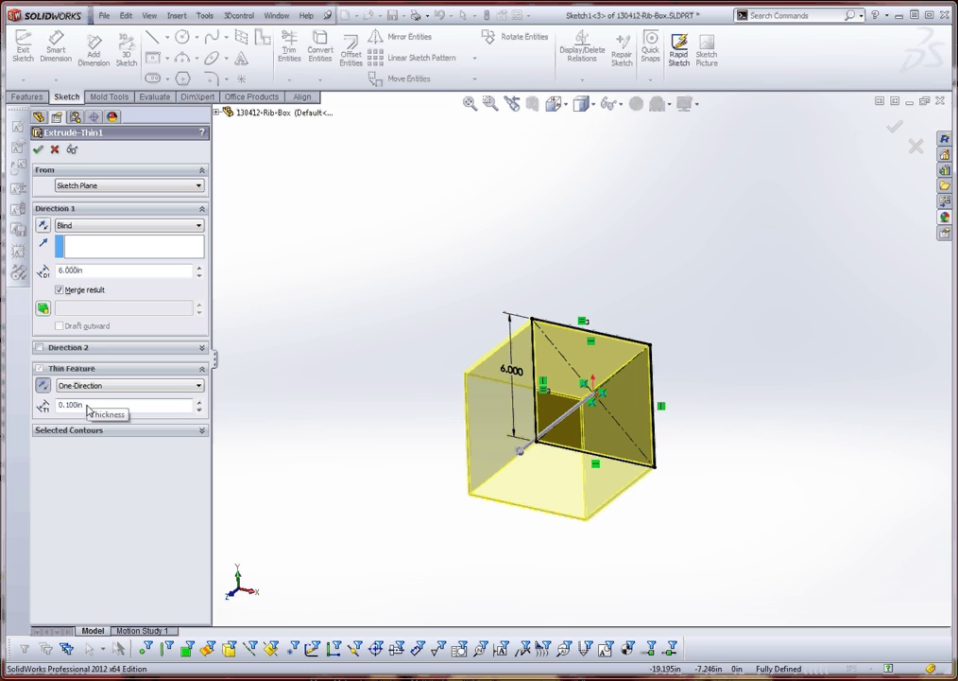
click(44, 387)
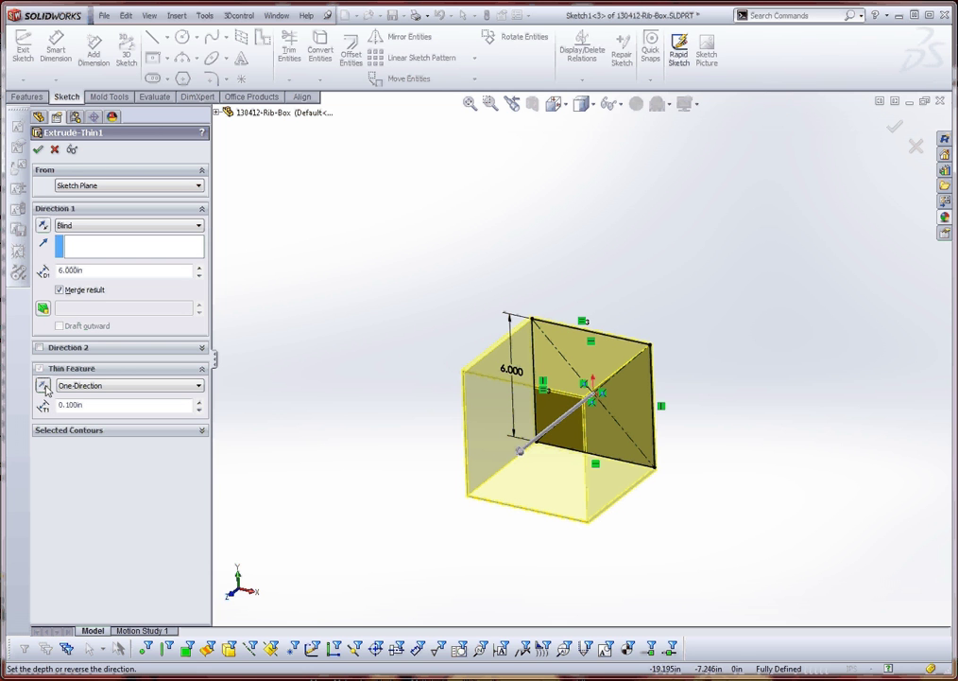
click(44, 387)
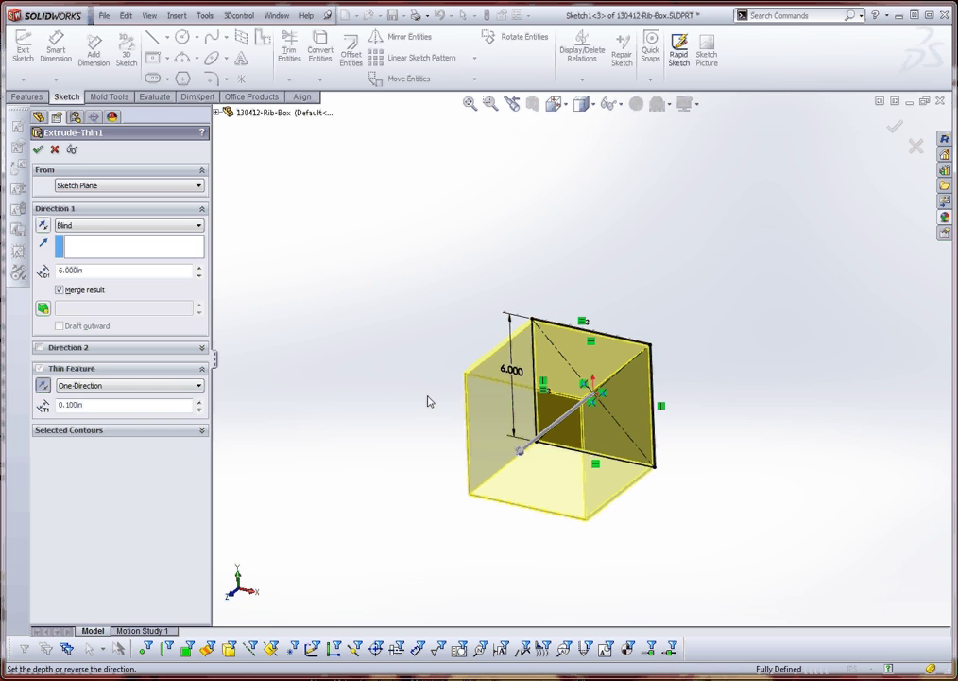
scroll(522, 341, down, 12)
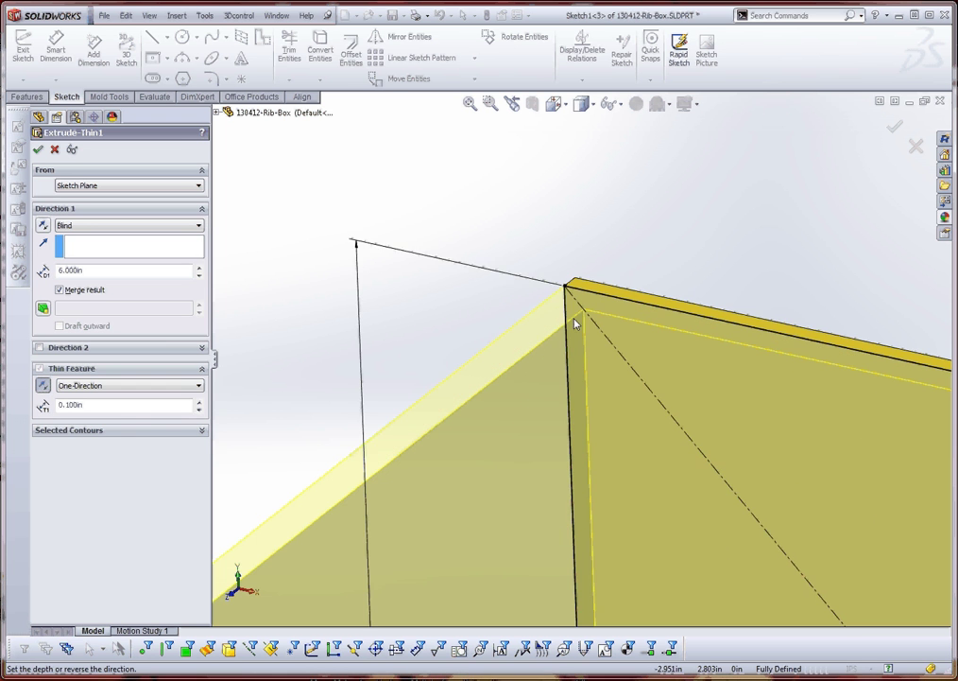
click(44, 387)
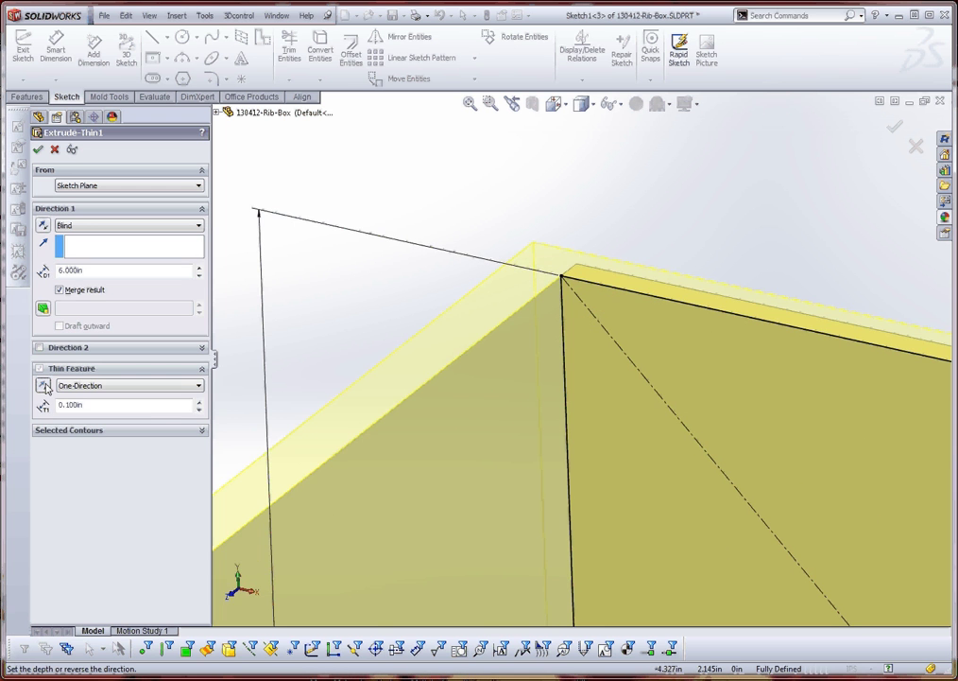
scroll(334, 394, up, 4)
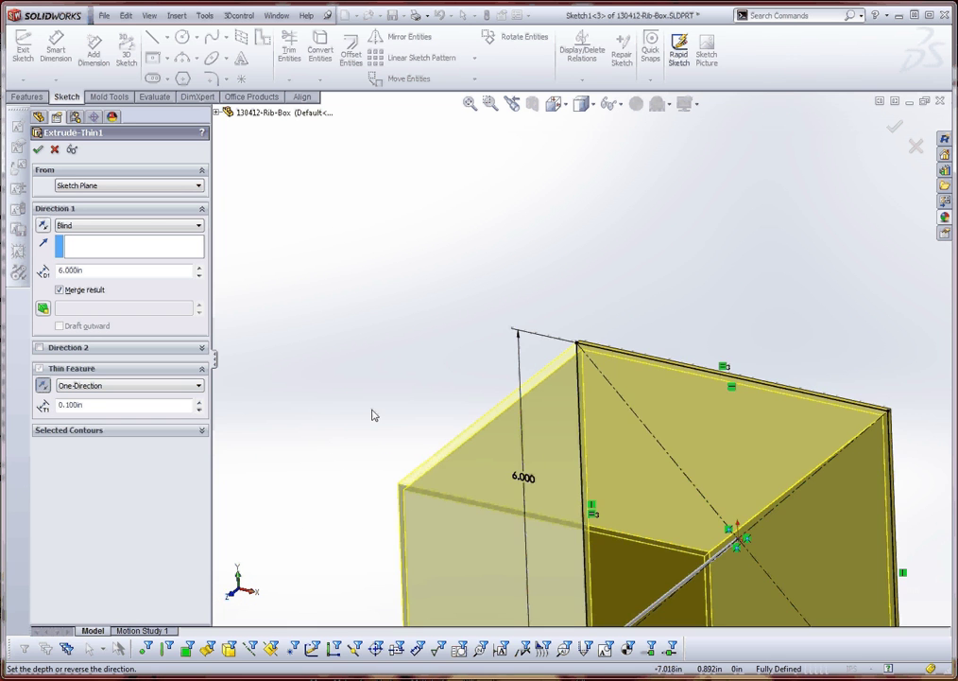
scroll(374, 415, up, 4)
scroll(331, 475, down, 1)
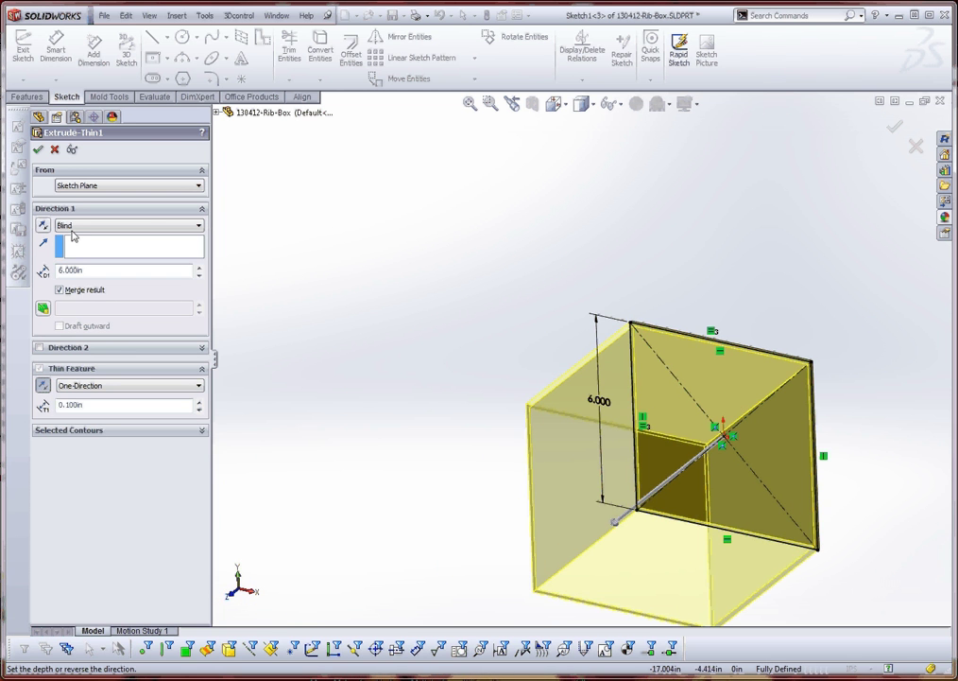
key(Return)
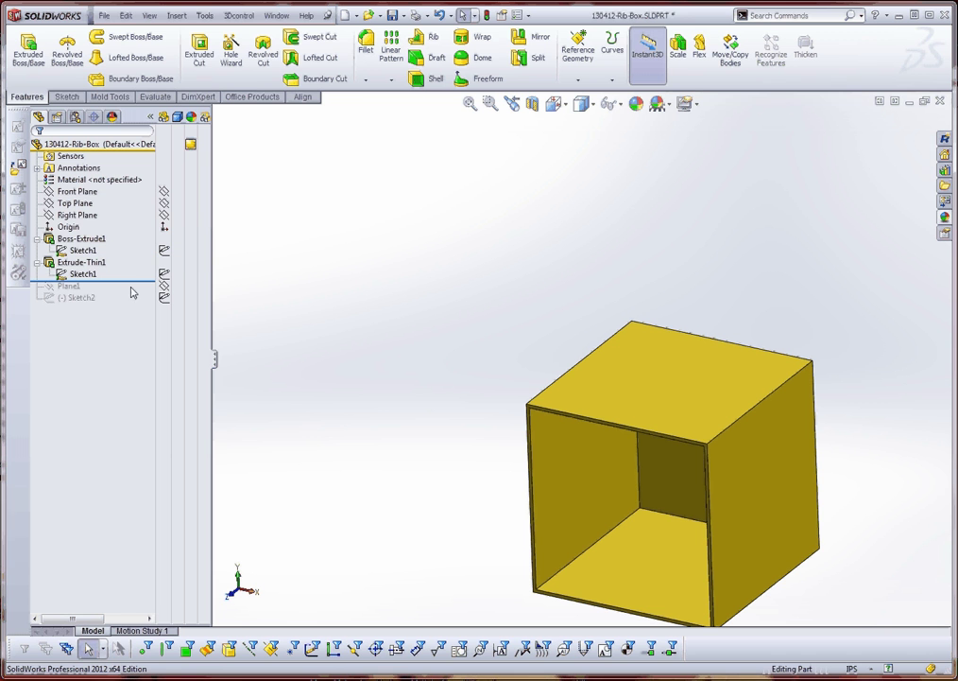
- Roll the history forward to the end of the tree and open Sketch2, the diagonal line on Plane1, for editing
drag(121, 286, 123, 303)
middle_drag(331, 354, 354, 325)
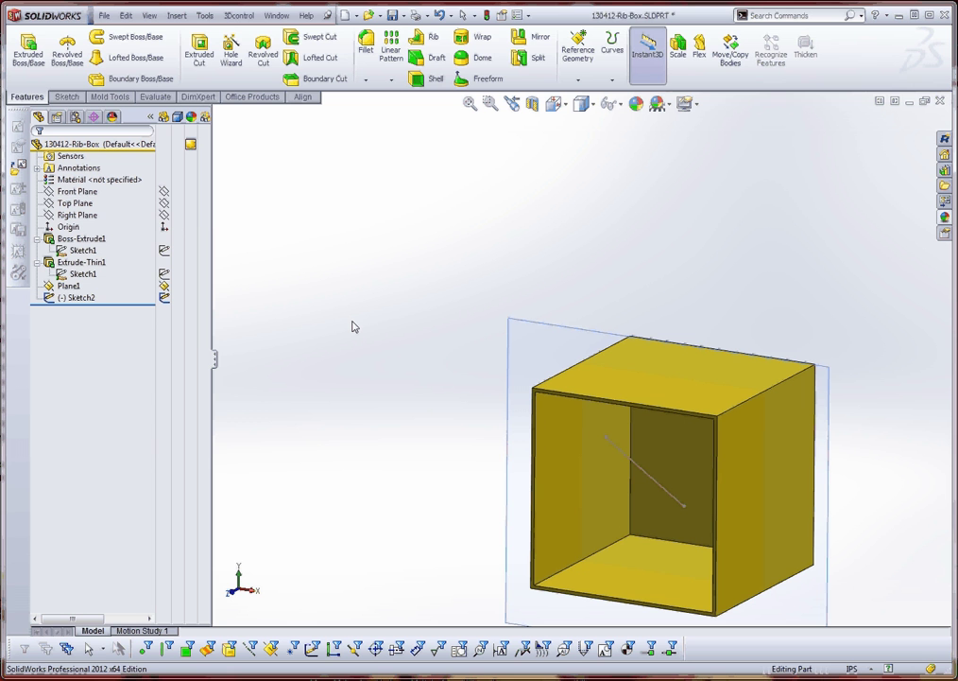
double_click(662, 491)
mouse_move(478, 472)
middle_down()
mouse_move(389, 505)
mouse_move(323, 507)
mouse_move(481, 462)
mouse_move(480, 448)
mouse_move(514, 454)
mouse_move(505, 454)
middle_up()
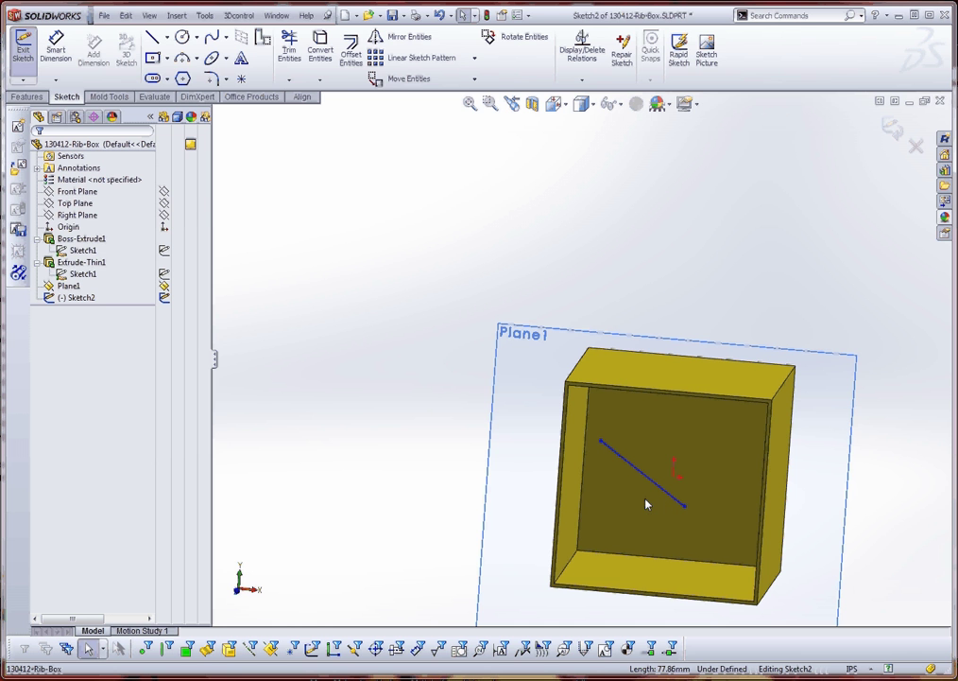
- Start a 6 in blind Extruded Boss from the diagonal line, trying Mid-Plane and choosing Two-Direction as the thin feature type
click(27, 96)
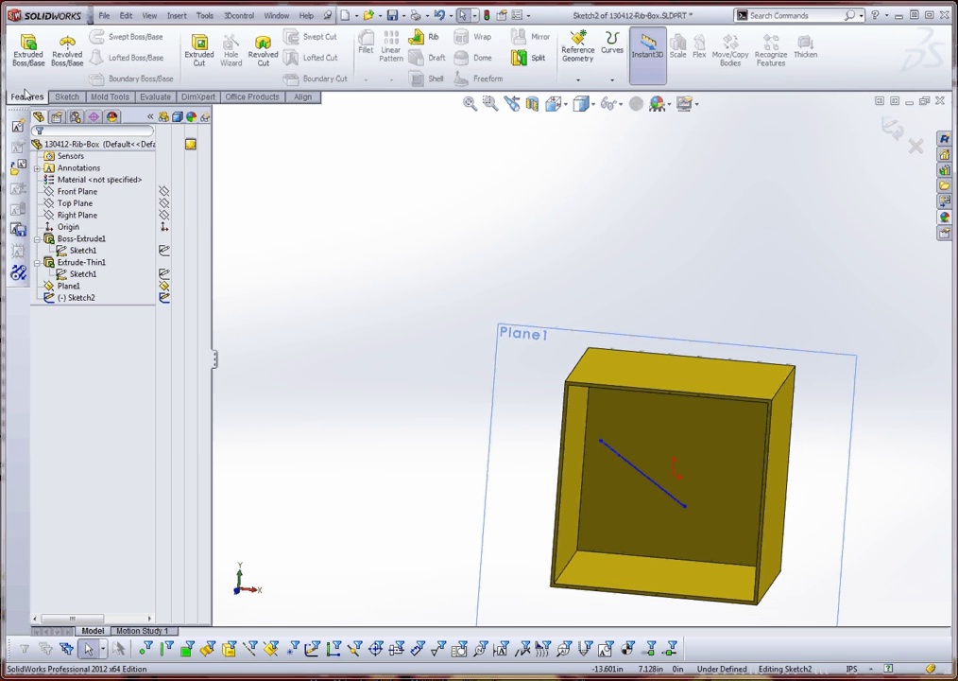
click(36, 55)
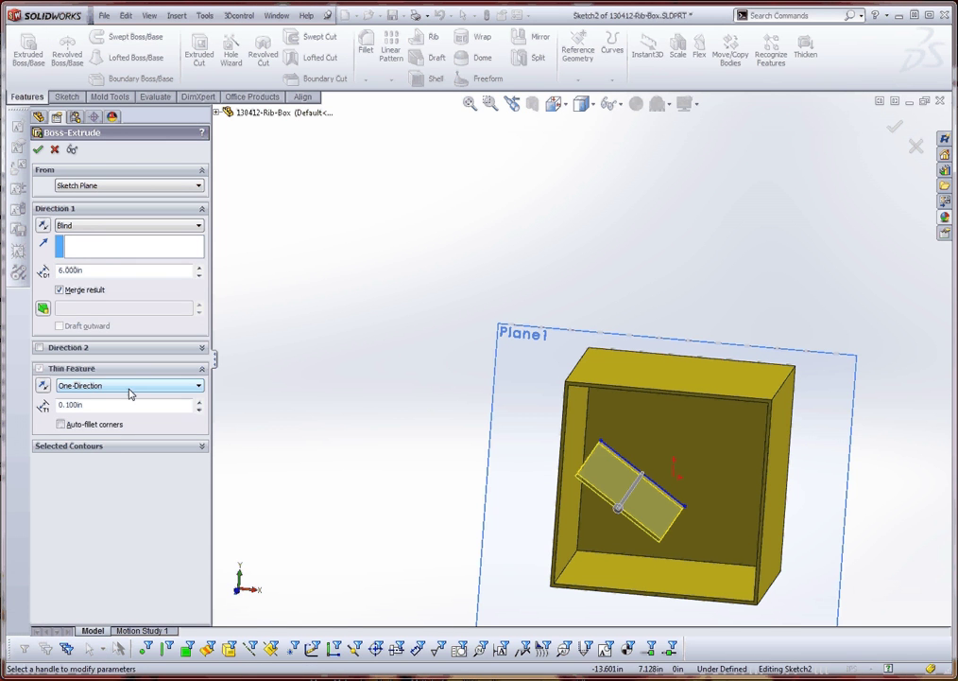
mouse_move(315, 438)
middle_down()
mouse_move(279, 498)
mouse_move(325, 427)
middle_up()
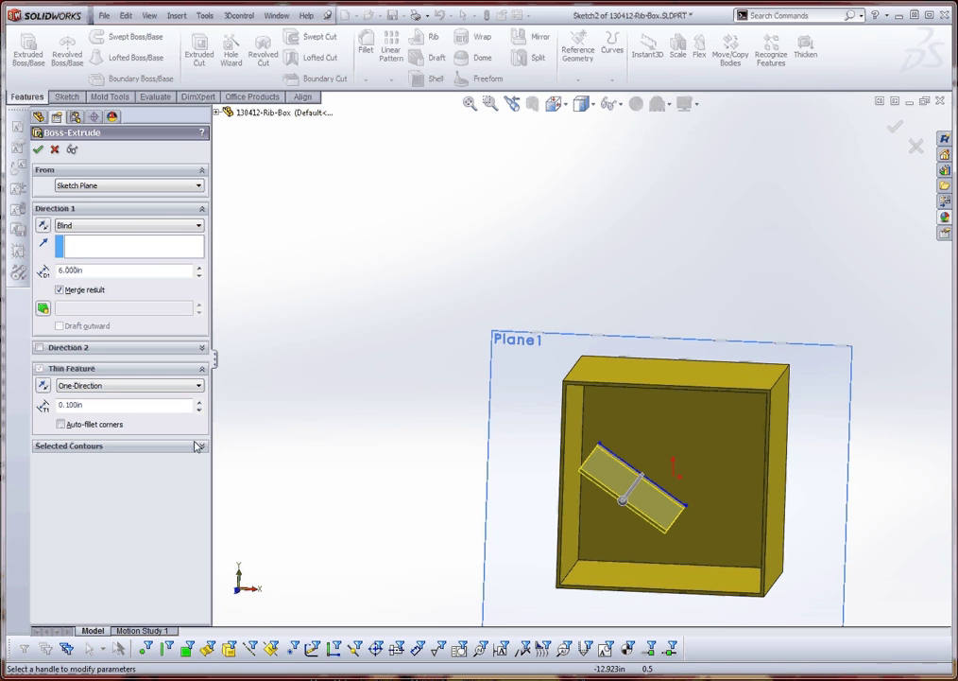
click(105, 386)
click(106, 408)
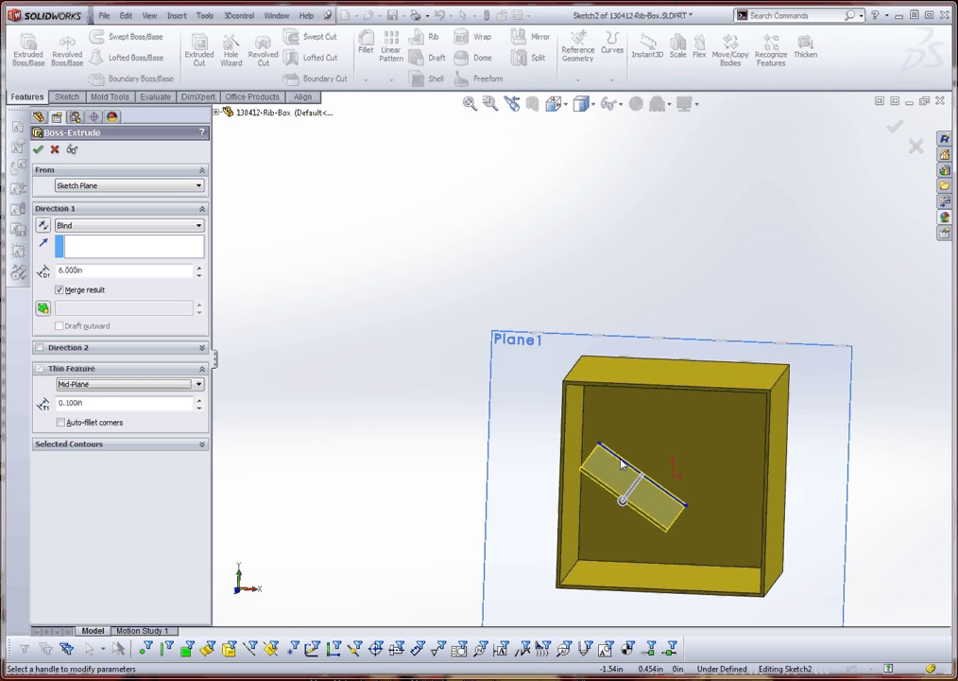
click(104, 385)
click(105, 413)
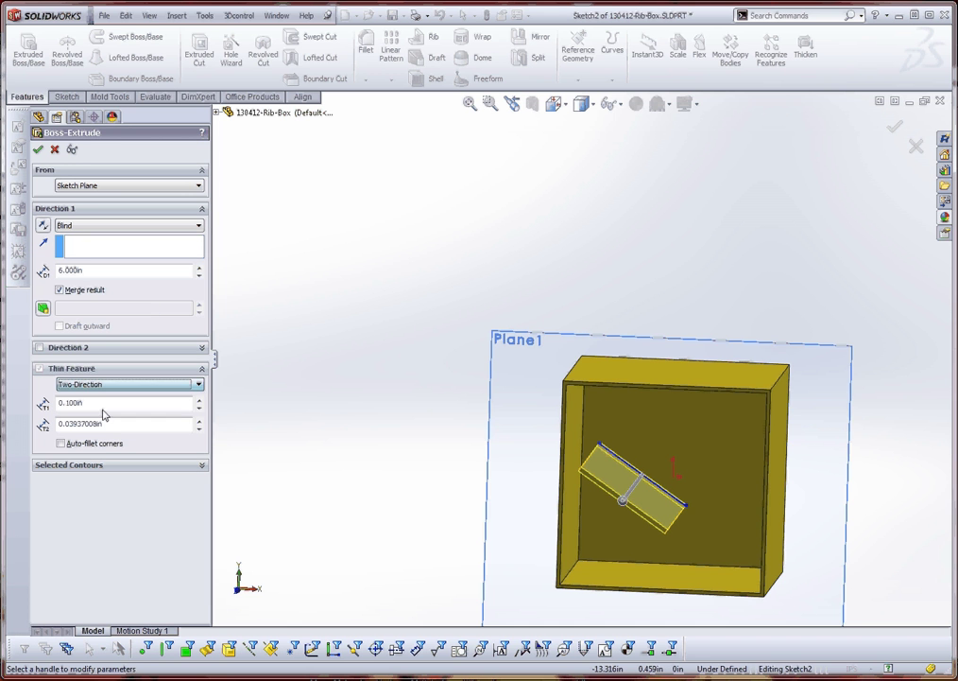
- Set the thin wall thickness to 0.2 in for direction 1 and 0.3 in for direction 2, and create the extrusion
click(92, 402)
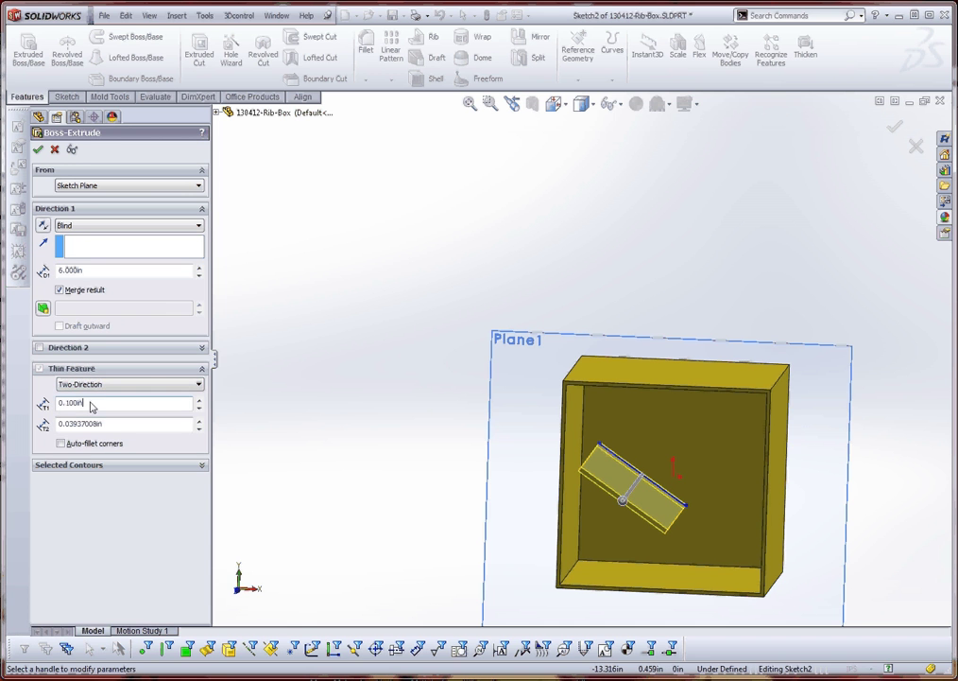
drag(87, 403, 42, 405)
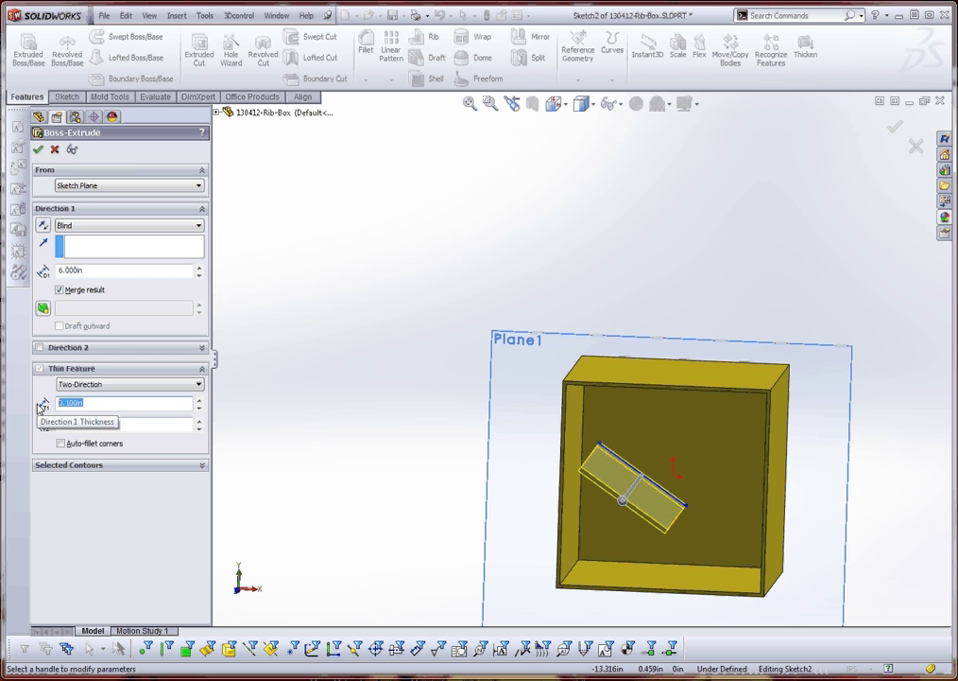
text(.2)
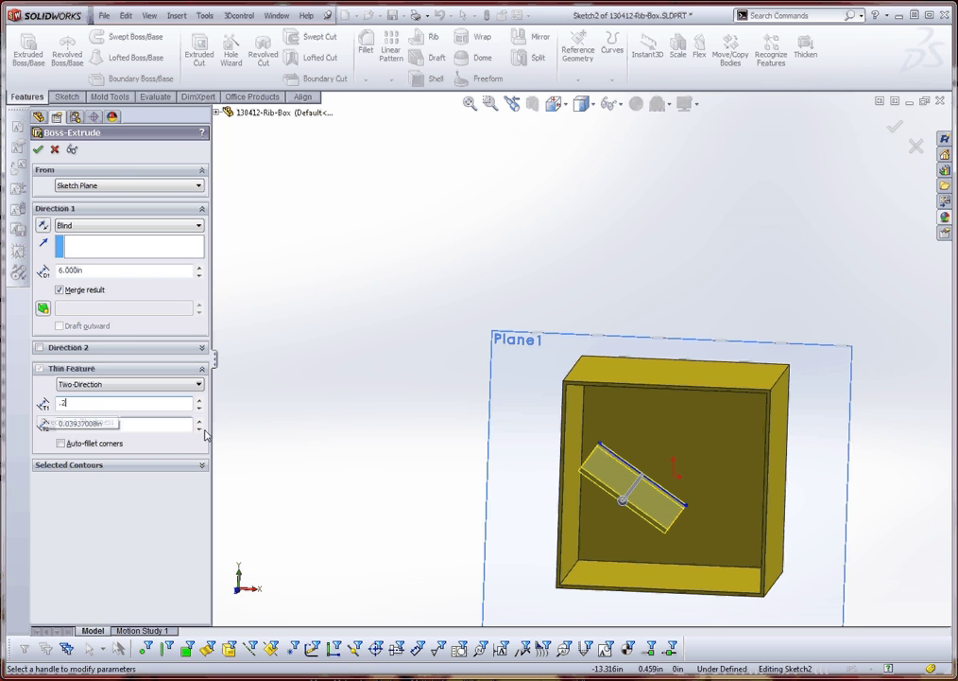
drag(124, 429, 36, 431)
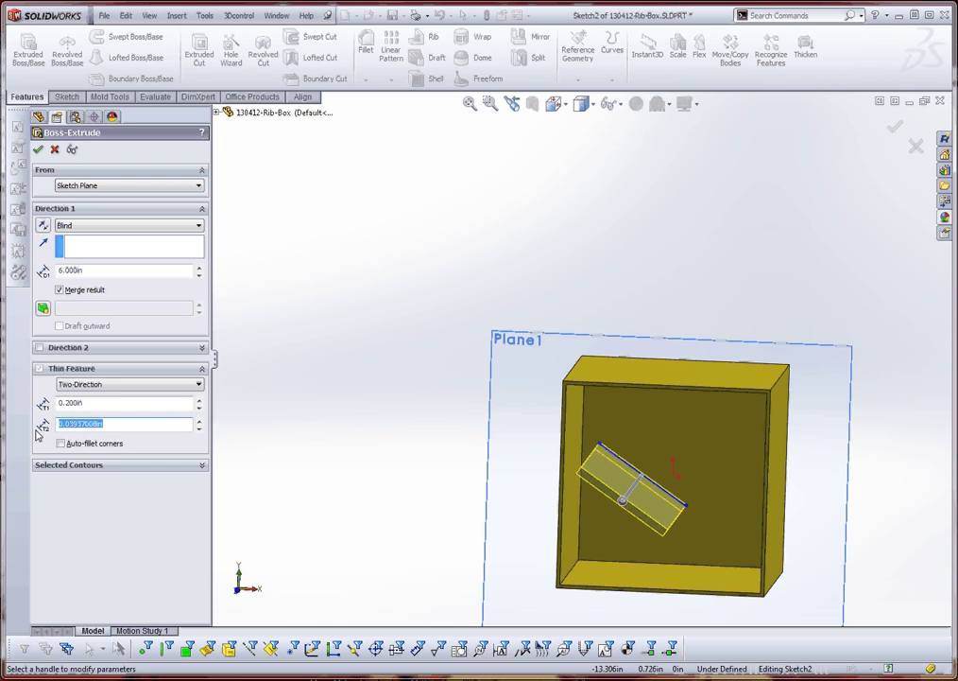
text(.3)
key(Return)
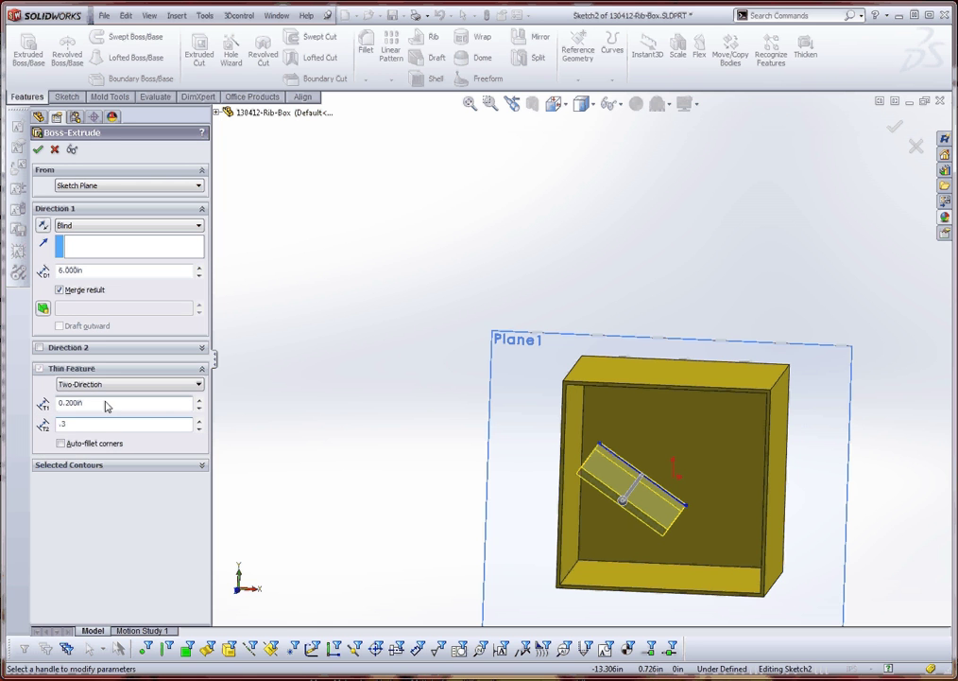
middle_drag(555, 460, 413, 488)
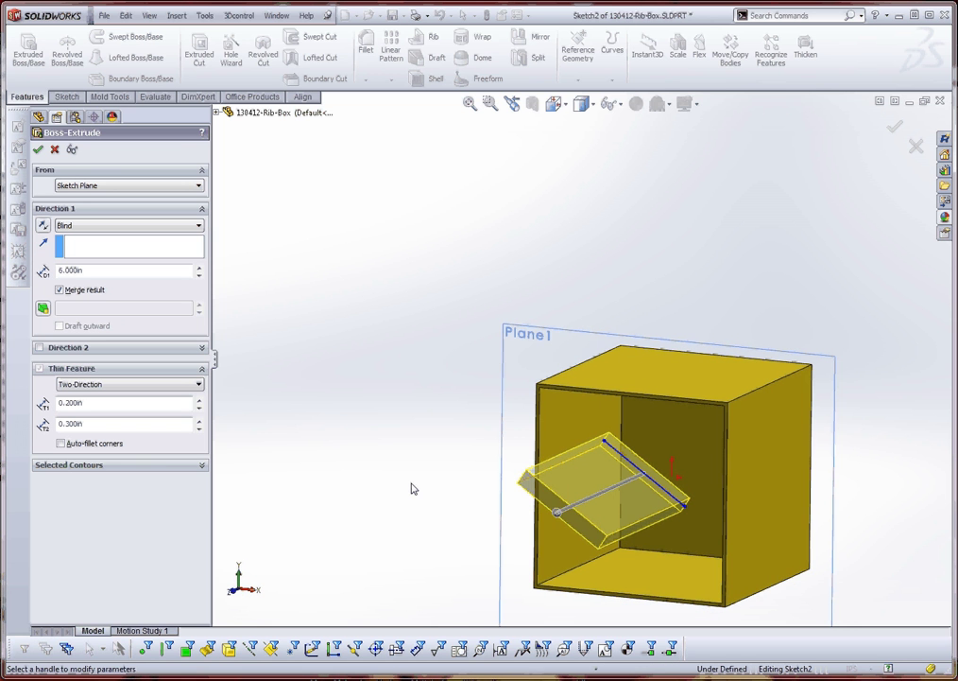
key(Return)
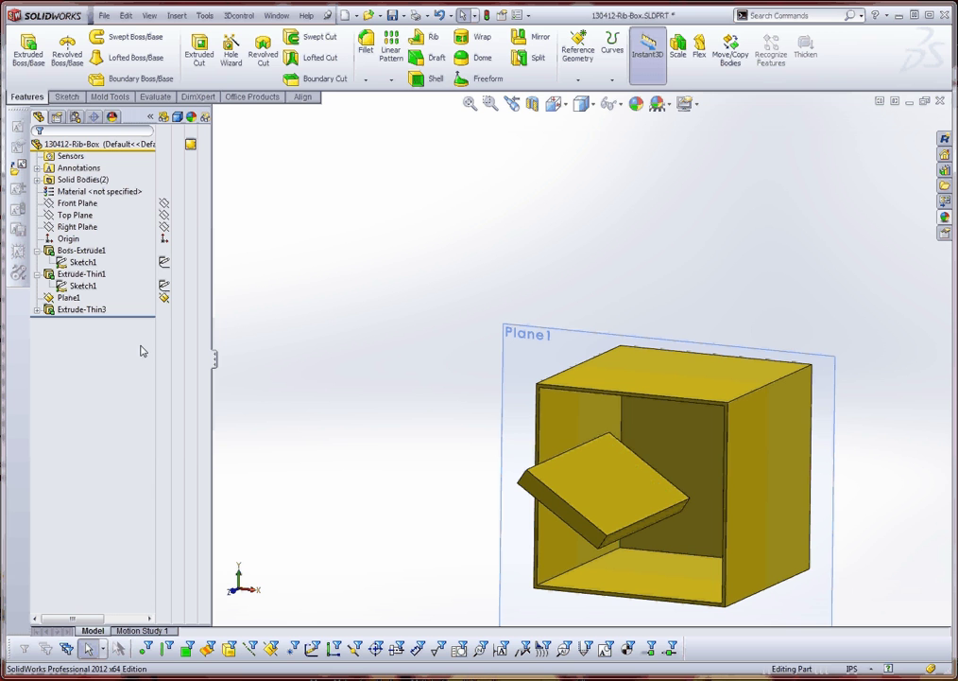
- Edit Extrude-Thin3 and change its thin feature to One-Direction with a wall thickness of 0.3 in
right_click(74, 311)
click(81, 277)
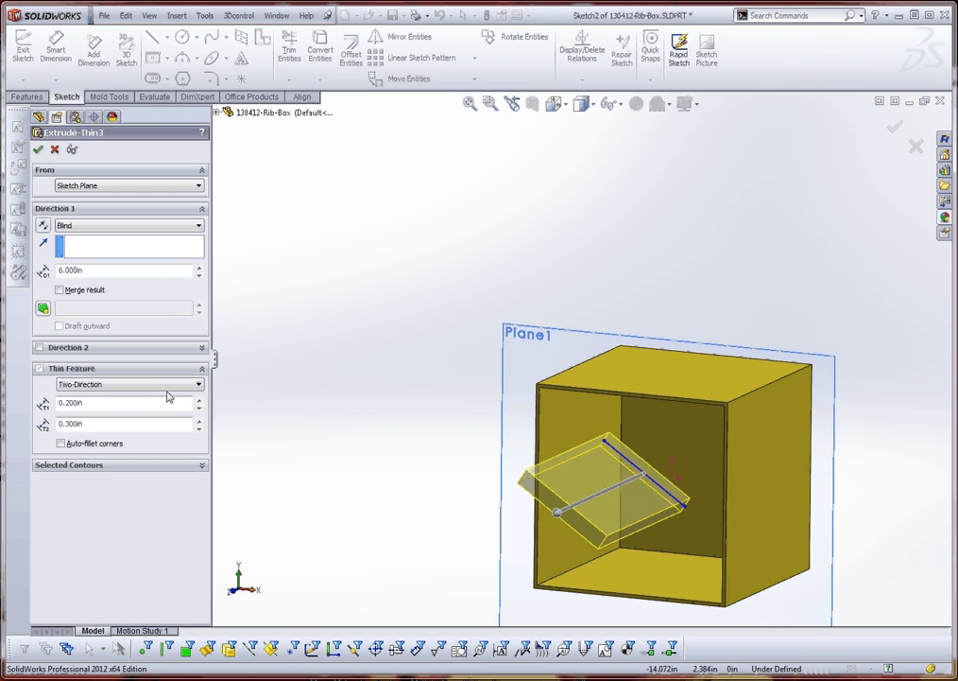
click(100, 385)
click(99, 395)
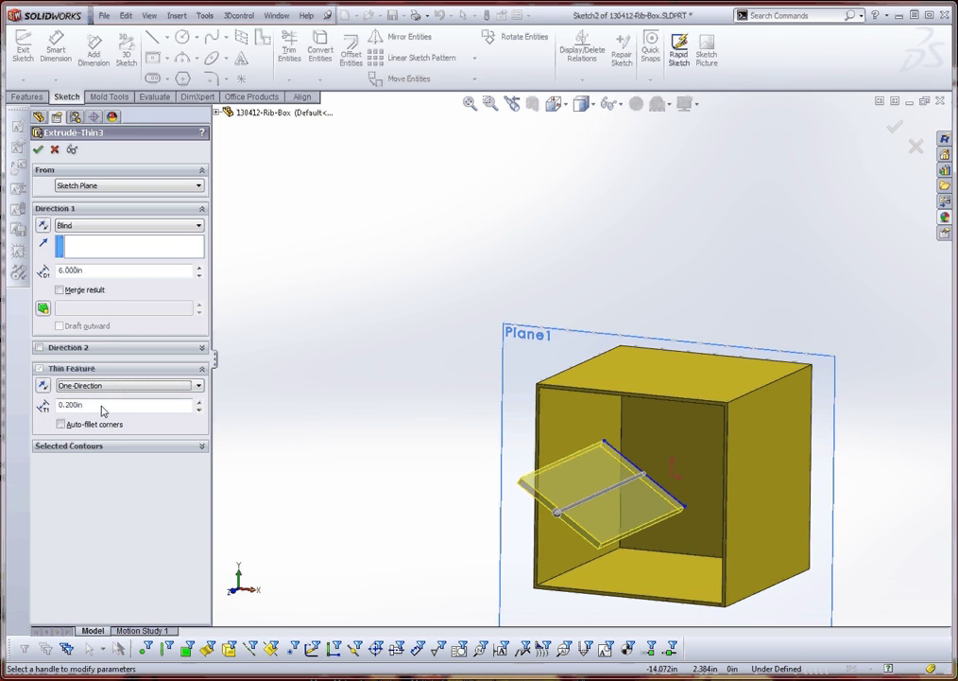
double_click(142, 406)
text(.3)
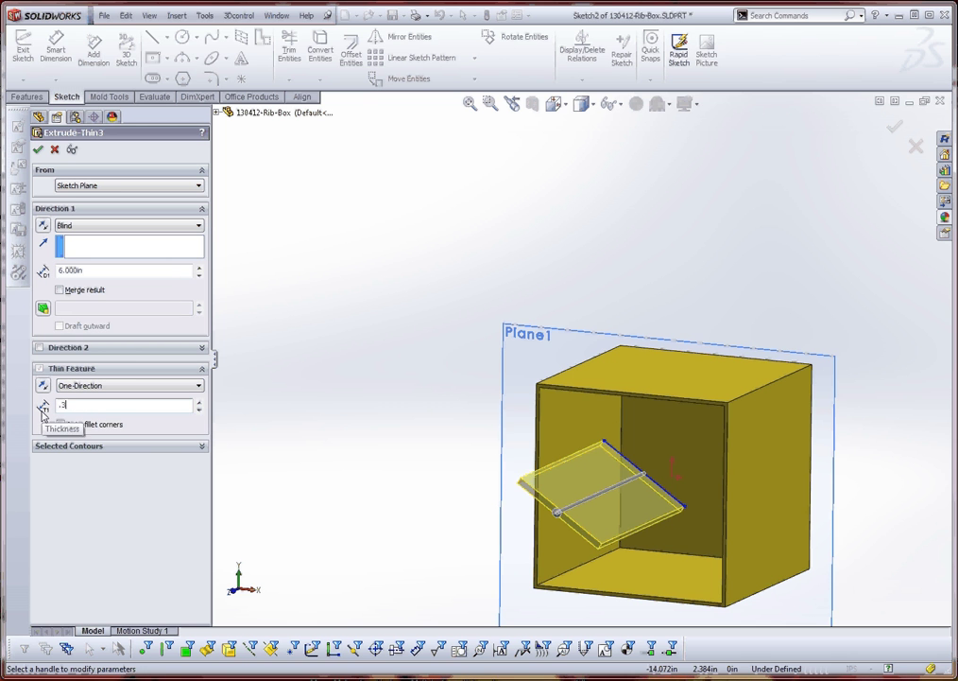
key(Return)
middle_drag(315, 400, 351, 412)
click(133, 386)
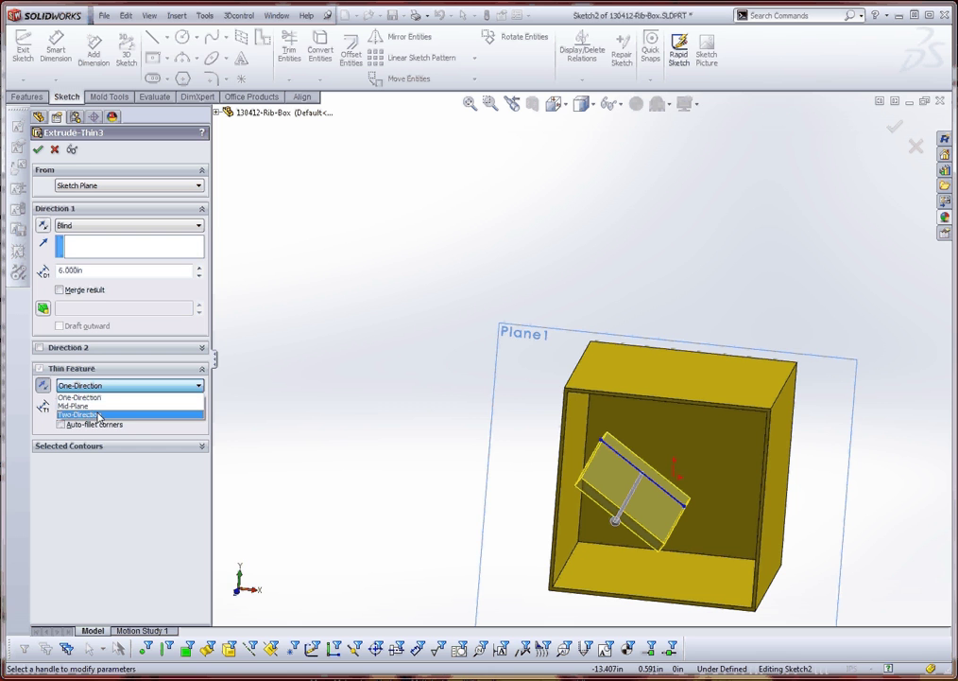
click(95, 397)
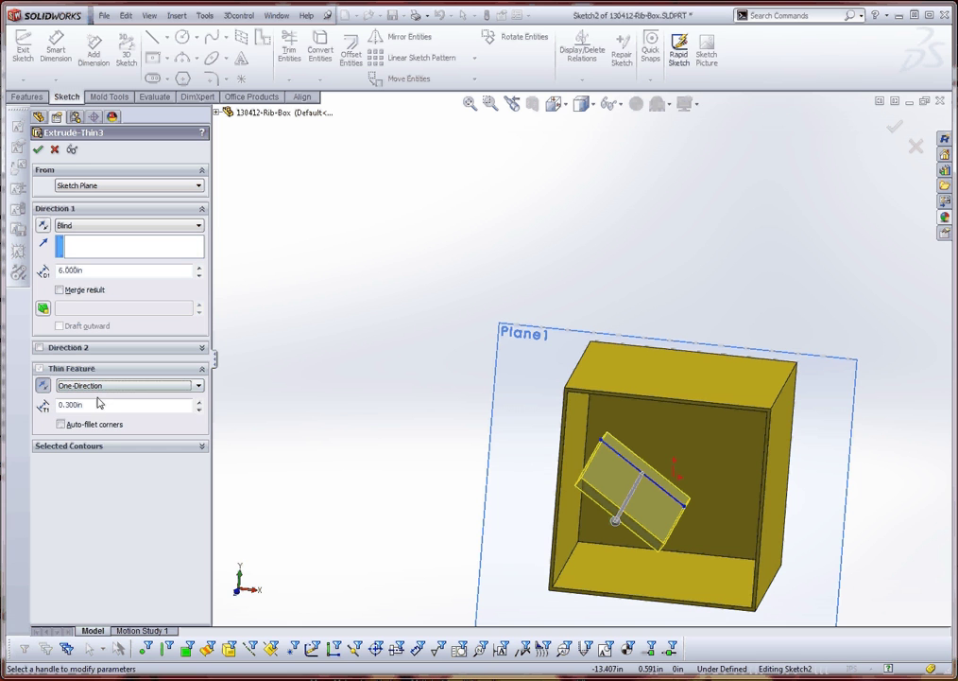
- Switch the thin feature type to Mid-Plane and reverse the extrusion direction toward the inside of the box
click(97, 387)
click(94, 405)
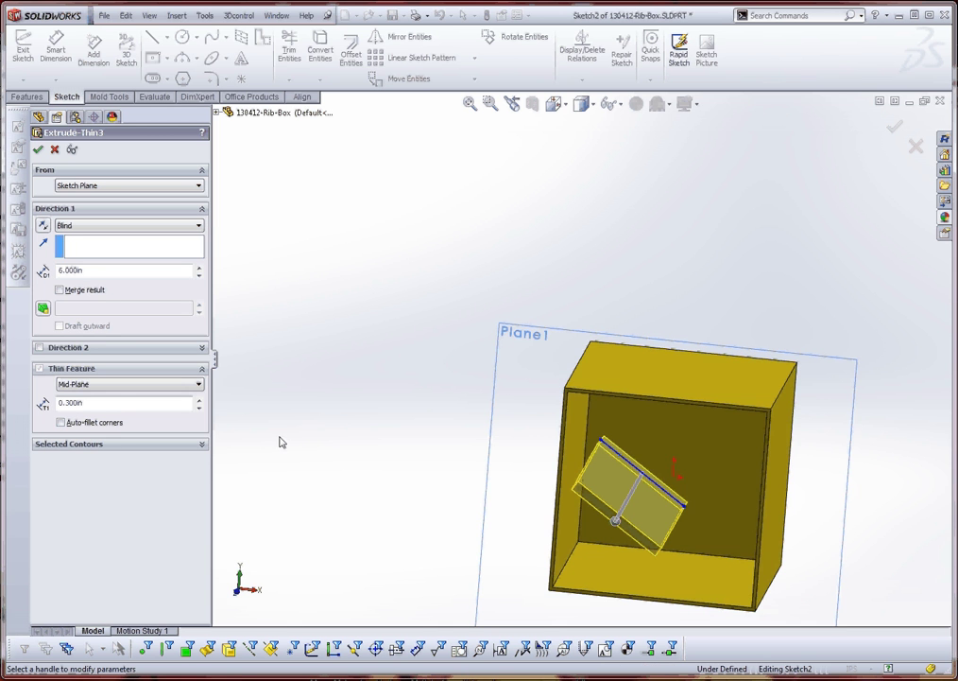
click(122, 383)
click(111, 406)
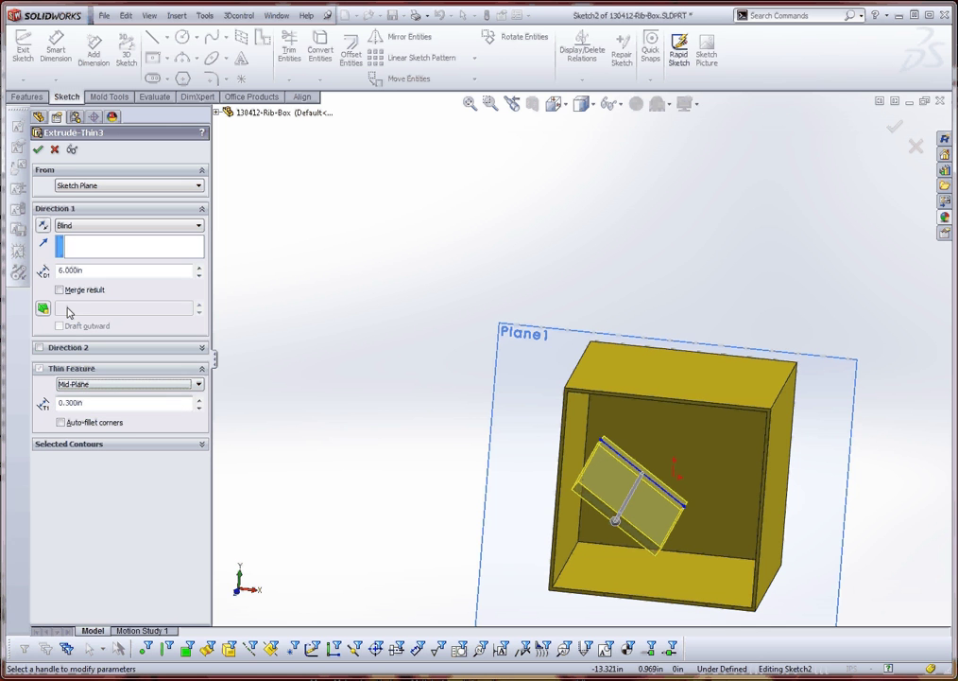
click(43, 225)
middle_drag(279, 320, 249, 353)
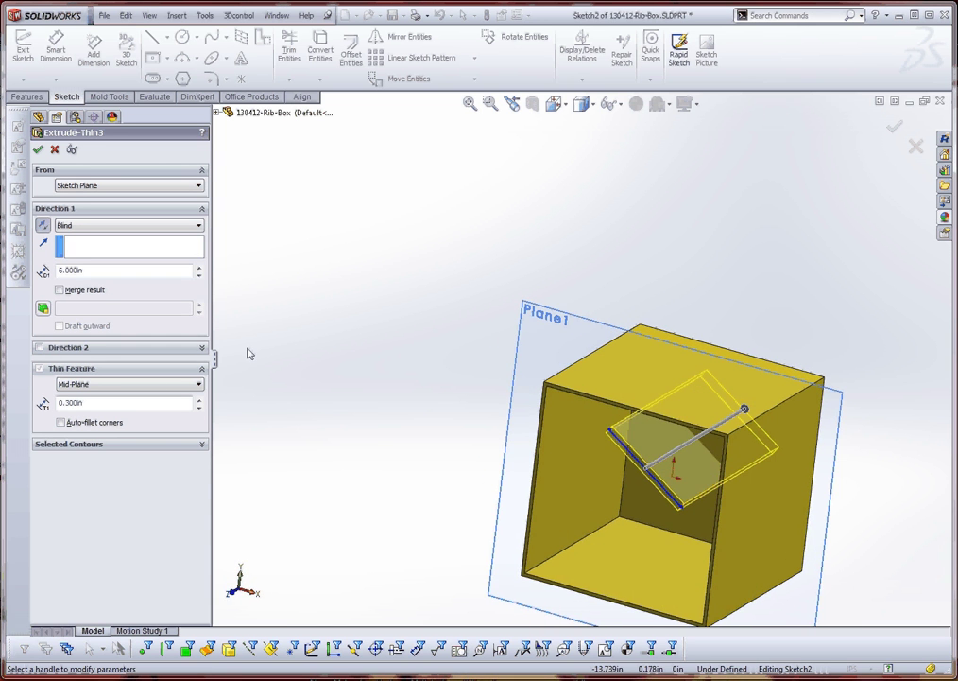
- Set the extrusion's end condition to Up To Next and accept the Extrude-Thin3 edit
click(94, 225)
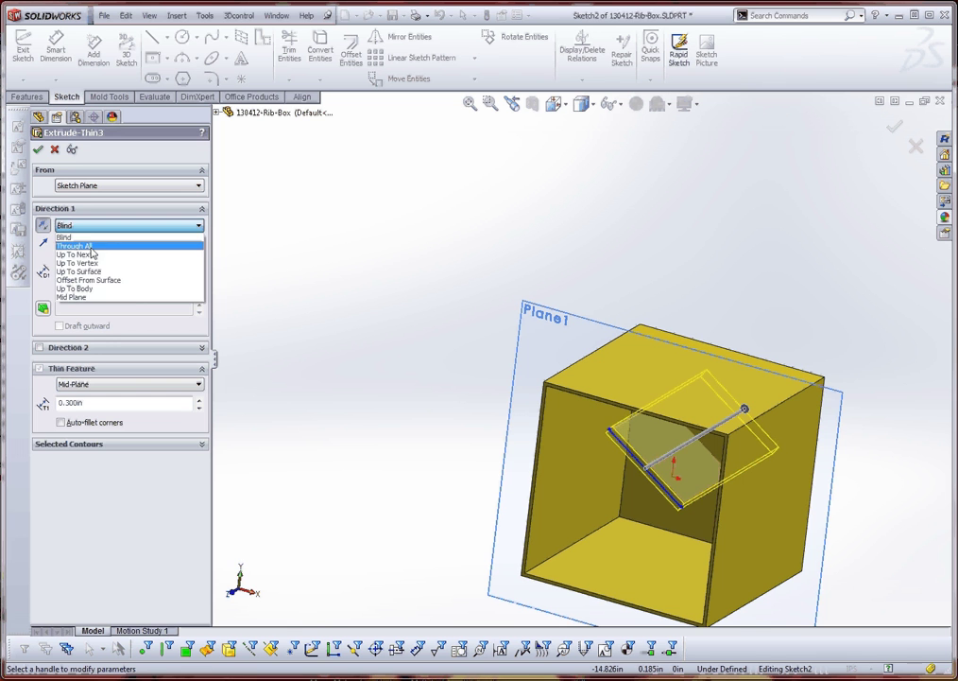
click(89, 255)
middle_drag(264, 383, 260, 334)
middle_drag(625, 507, 666, 482)
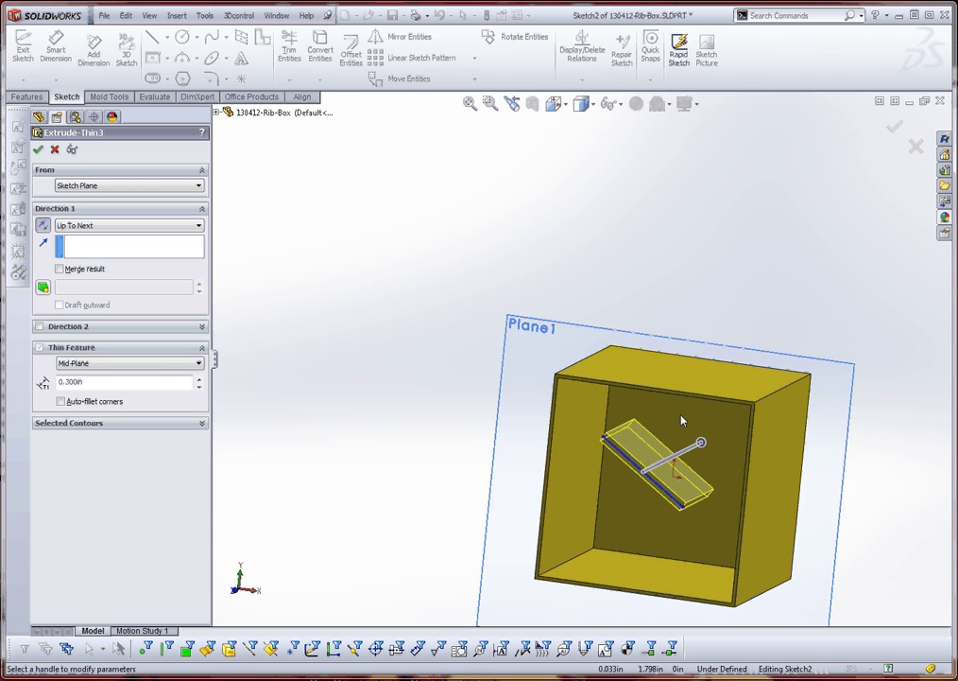
click(38, 151)
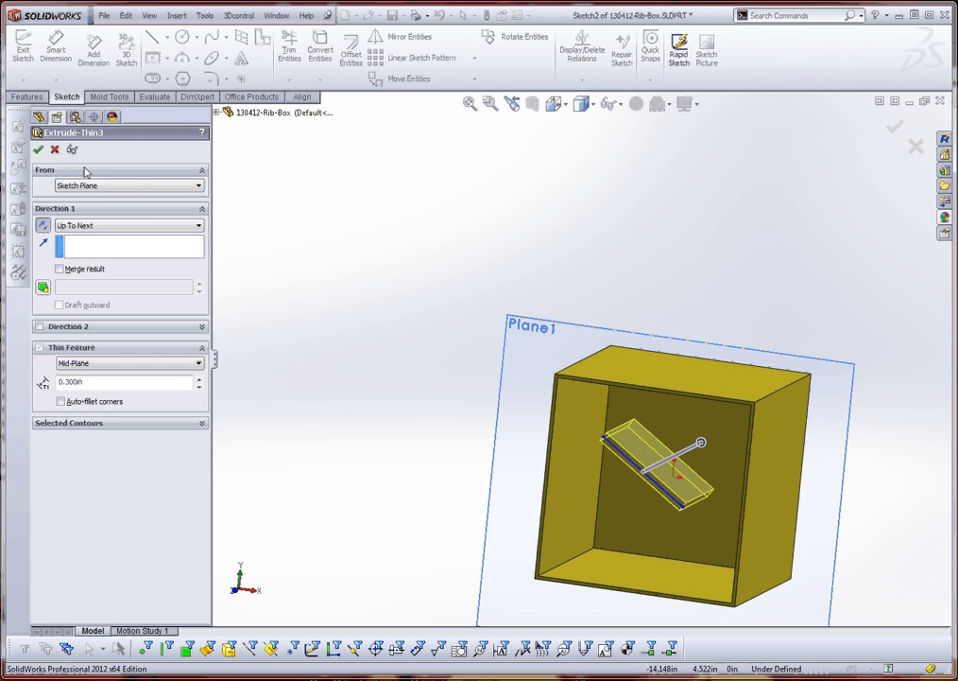
middle_drag(347, 349, 438, 352)
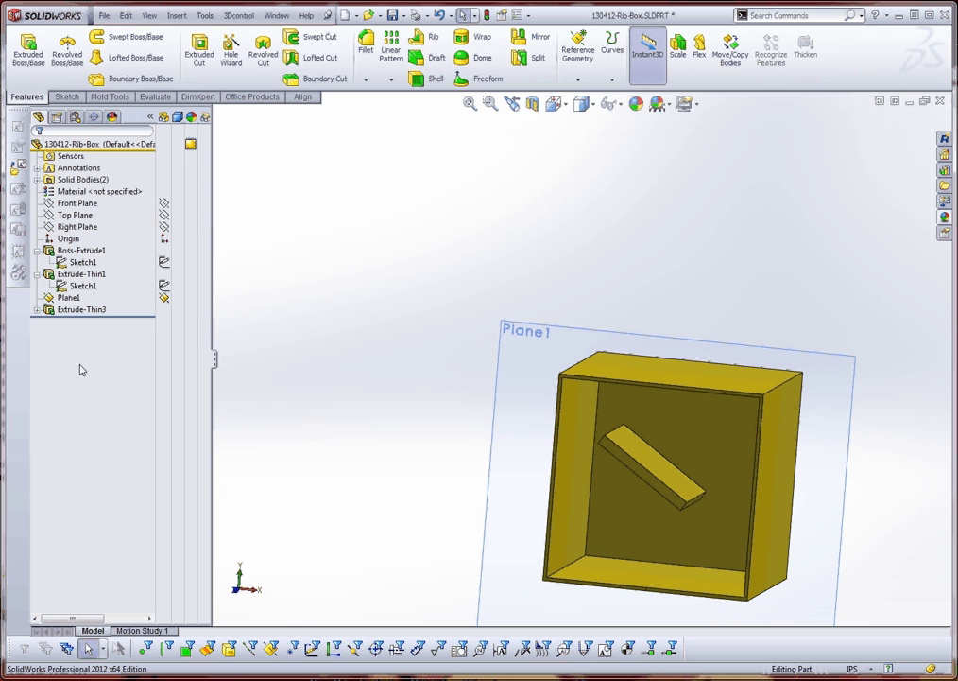
- Open Sketch2 under Extrude-Thin3 to review the open diagonal line inside the box, and exit the sketch
click(36, 309)
click(84, 323)
right_click(84, 325)
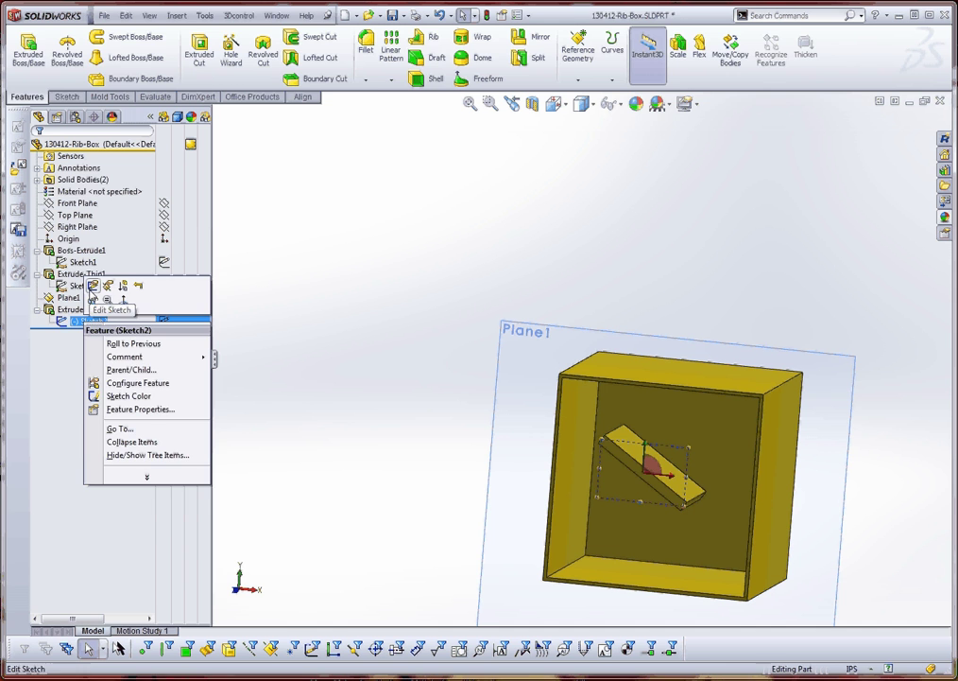
click(92, 286)
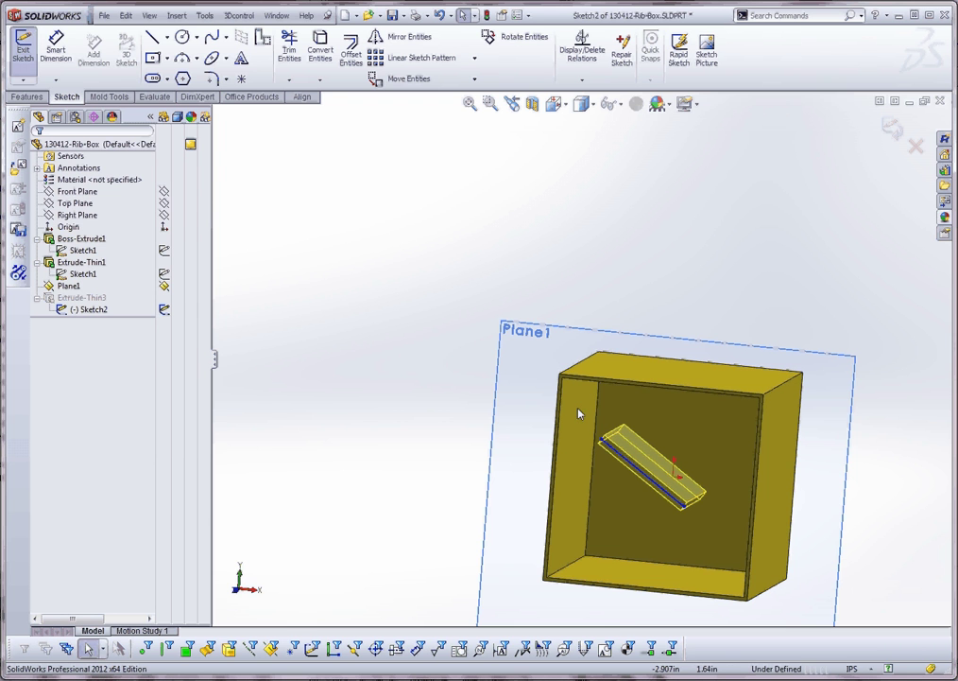
mouse_move(649, 520)
middle_down()
mouse_move(681, 536)
mouse_move(655, 527)
middle_up()
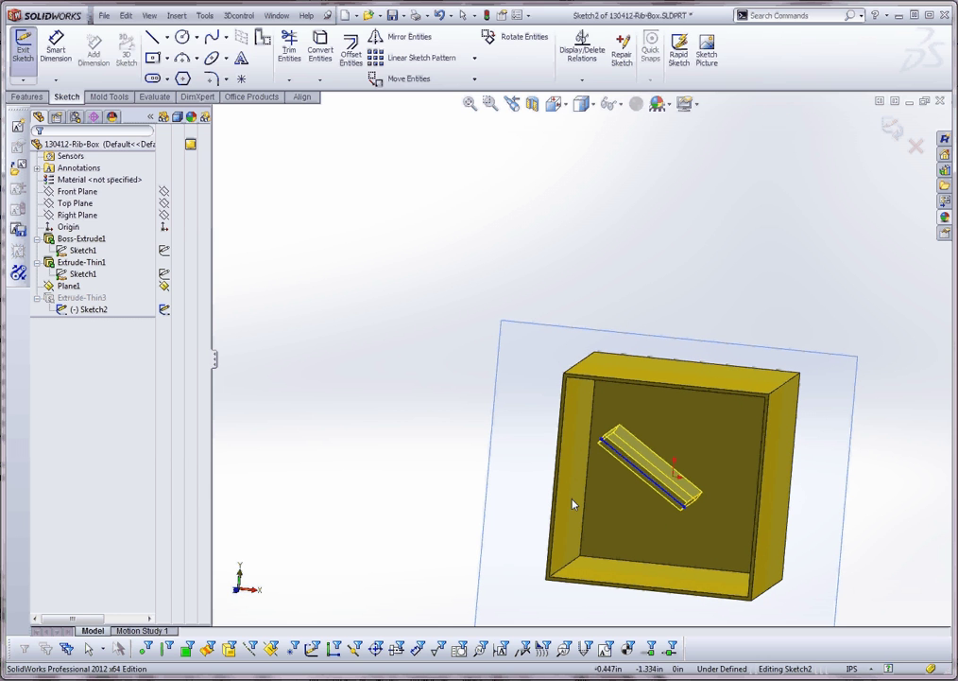
click(23, 48)
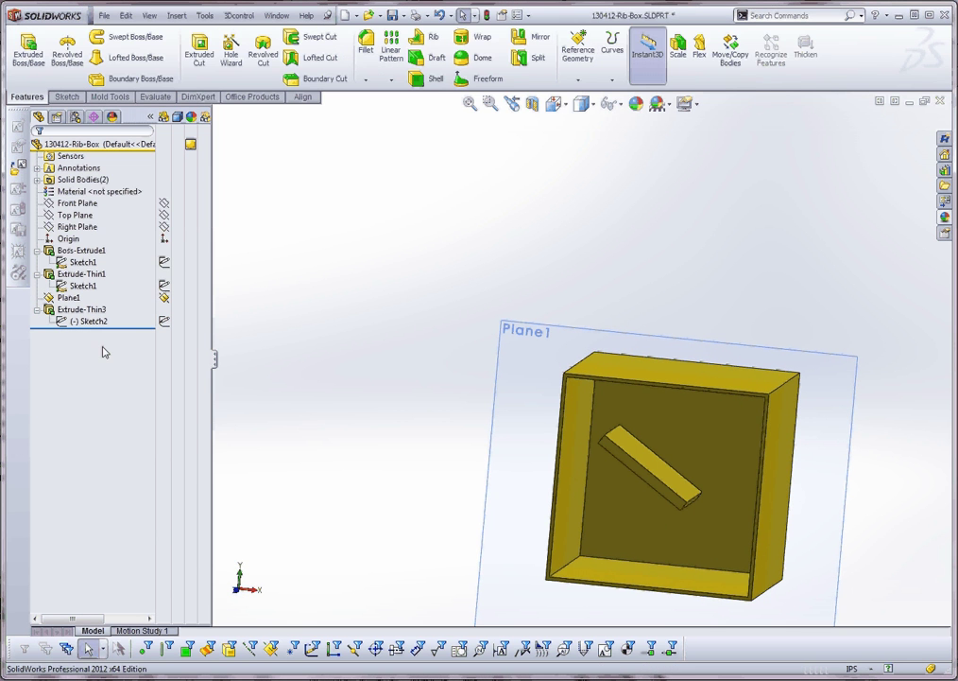
- Suppress the Extrude-Thin3 feature
click(81, 323)
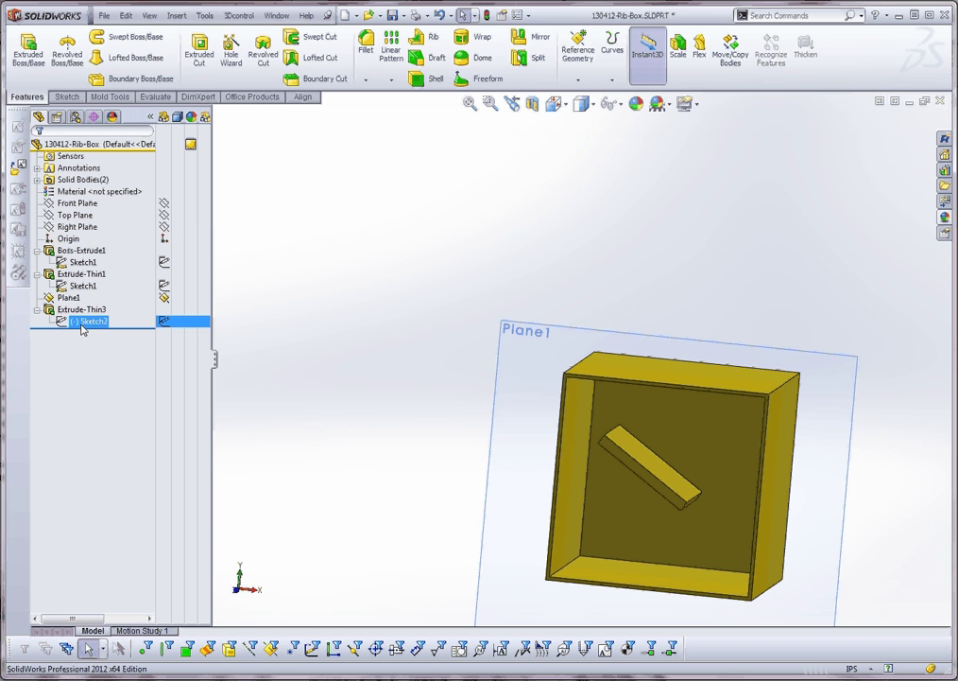
click(77, 310)
right_click(77, 312)
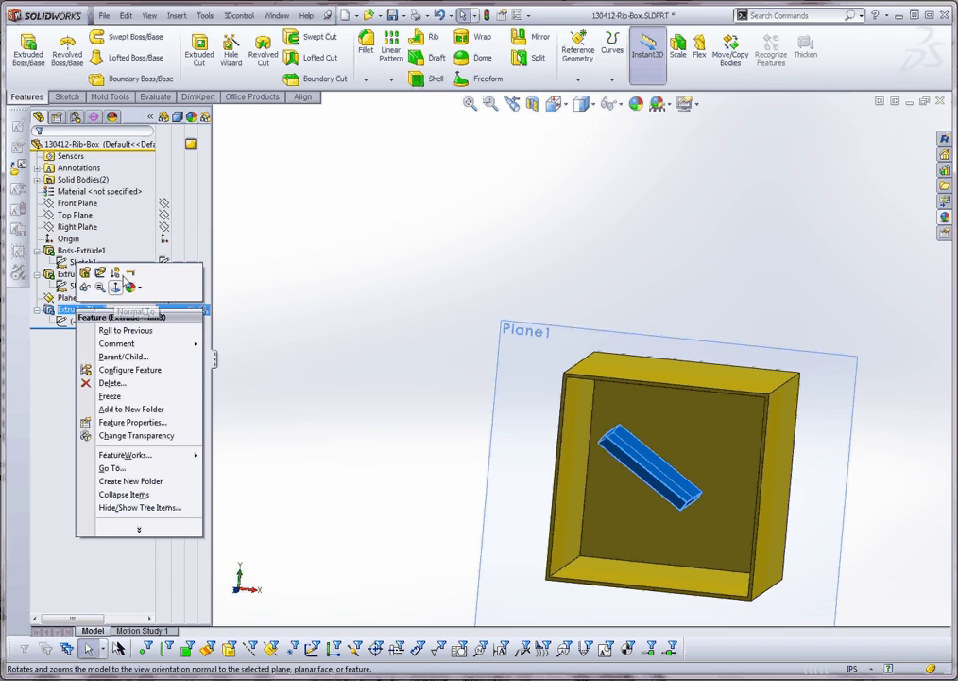
click(115, 273)
click(90, 310)
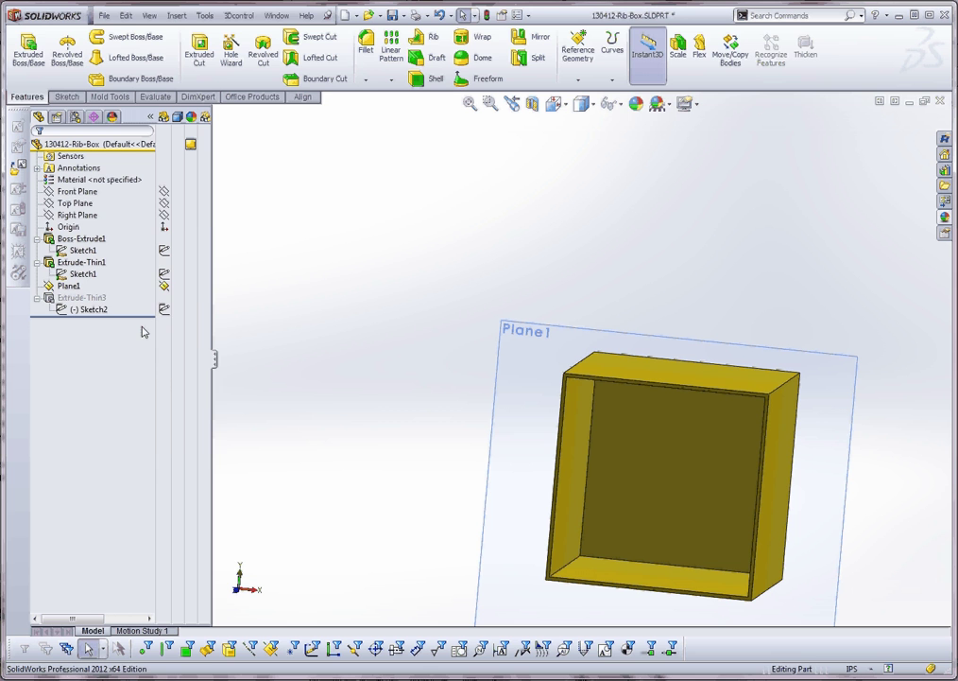
right_click(88, 312)
click(112, 277)
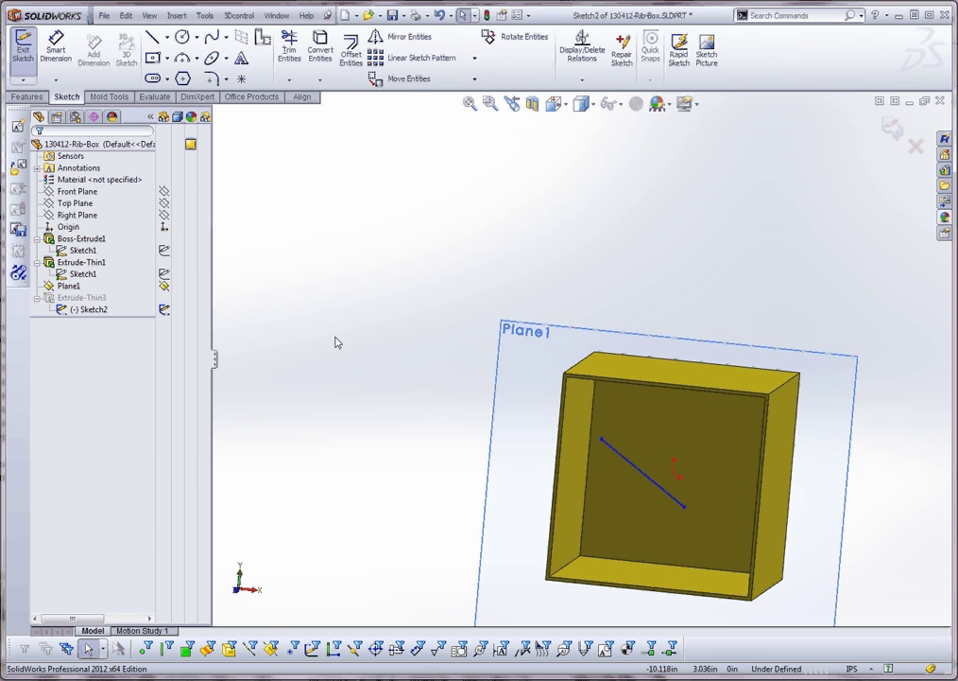
click(29, 97)
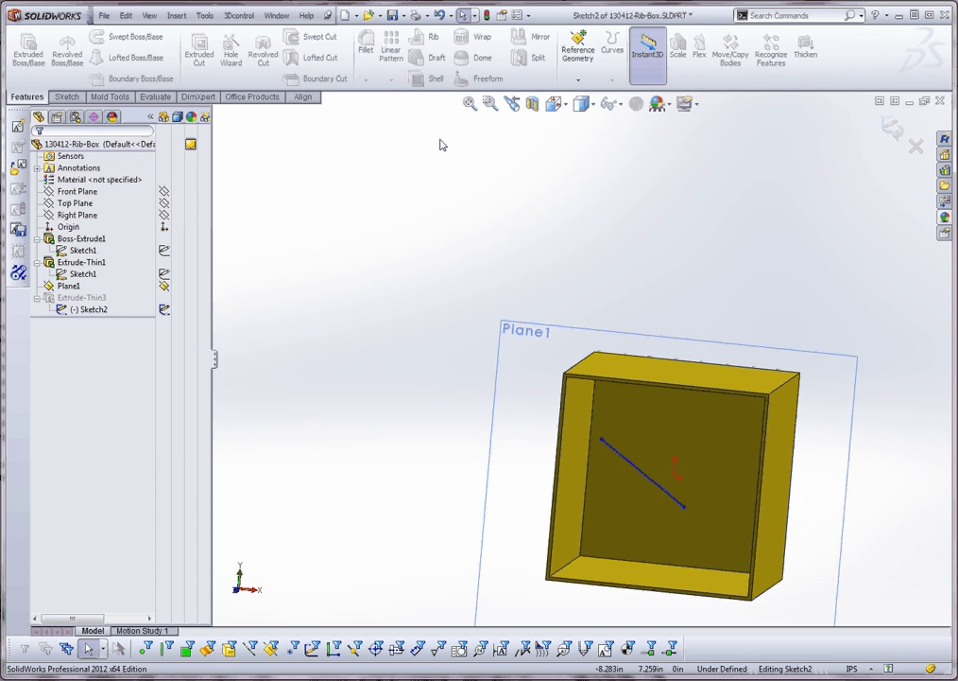
click(488, 15)
- Start a Rib feature from Sketch2 and set its thickness to 0.3 in
click(97, 312)
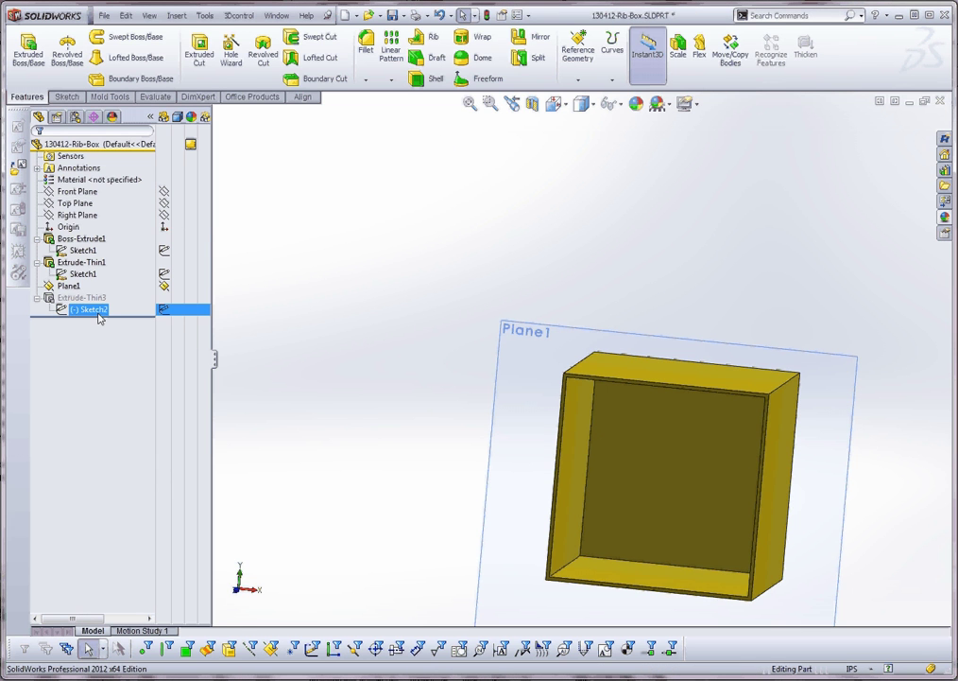
click(76, 312)
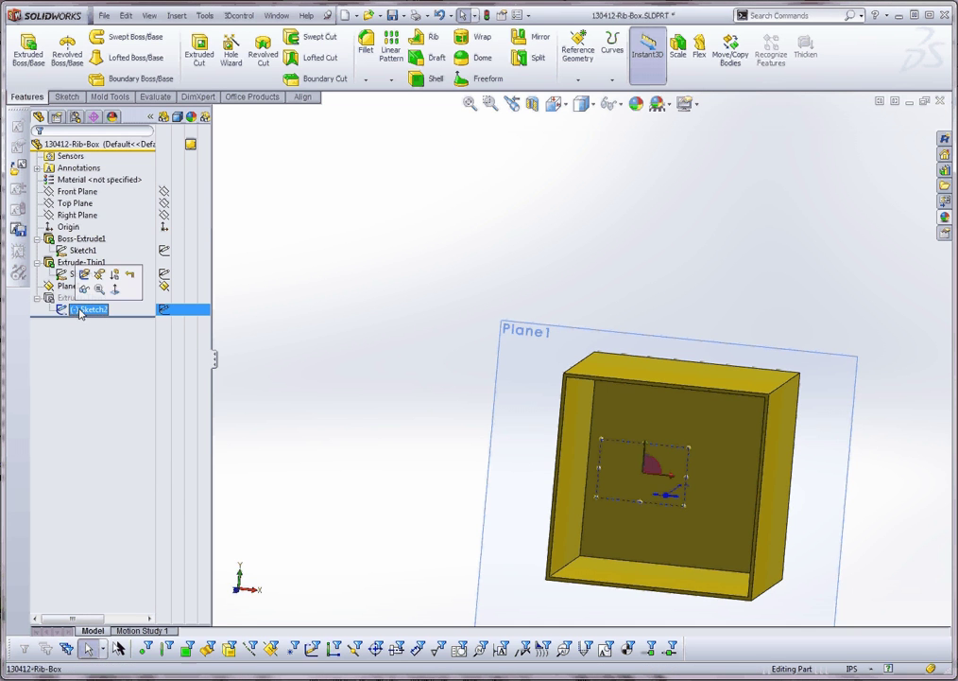
click(427, 36)
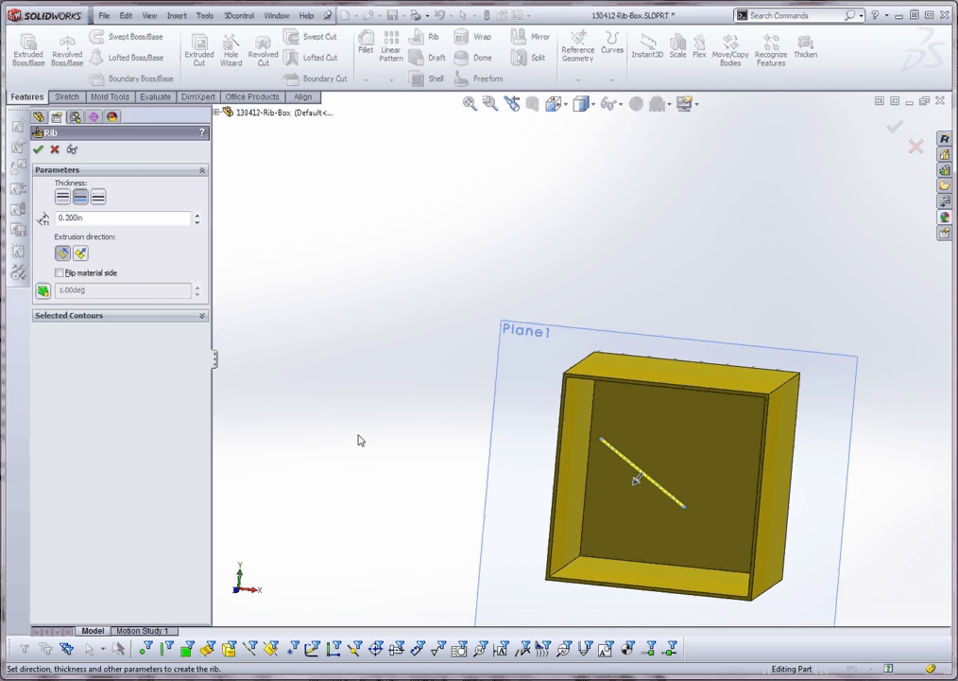
double_click(94, 223)
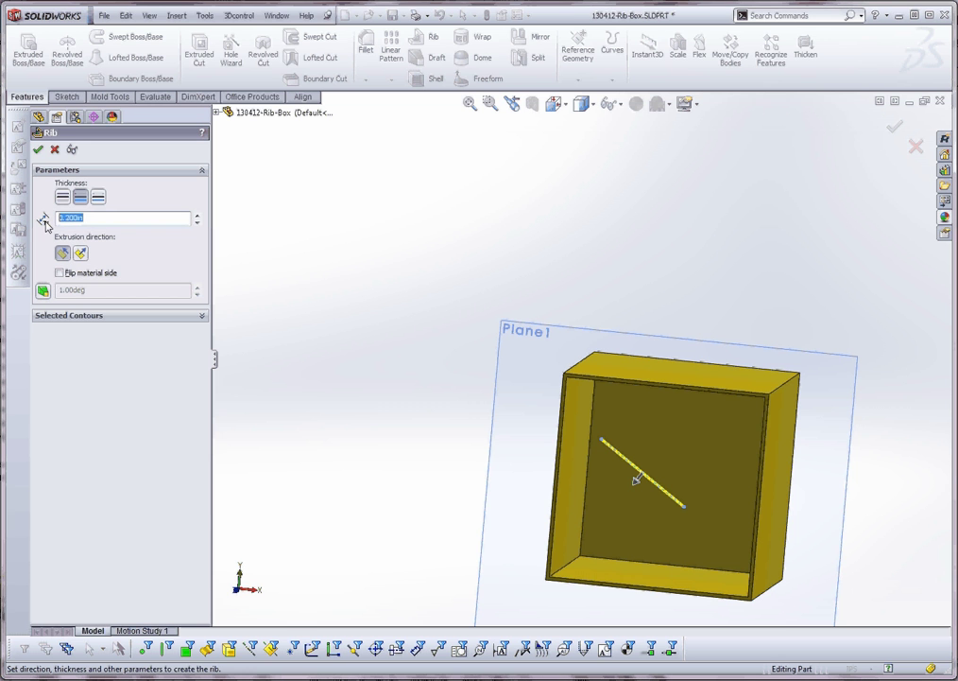
text(.5)
mouse_move(353, 393)
middle_down()
mouse_move(328, 389)
mouse_move(391, 318)
mouse_move(342, 374)
middle_up()
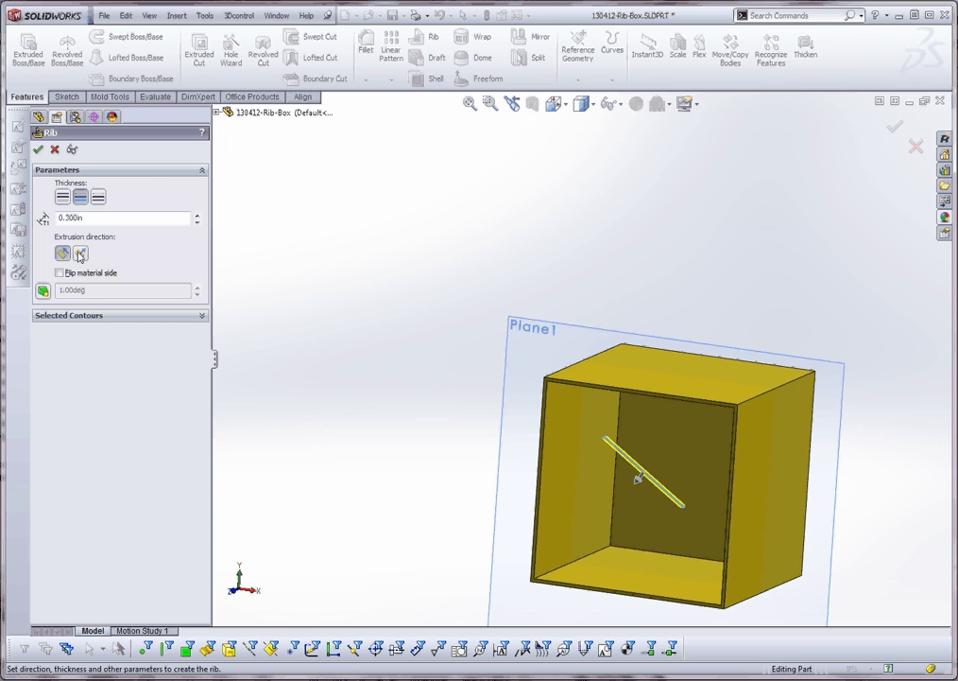
mouse_move(569, 467)
middle_down()
mouse_move(603, 446)
mouse_move(649, 491)
mouse_move(598, 522)
middle_up()
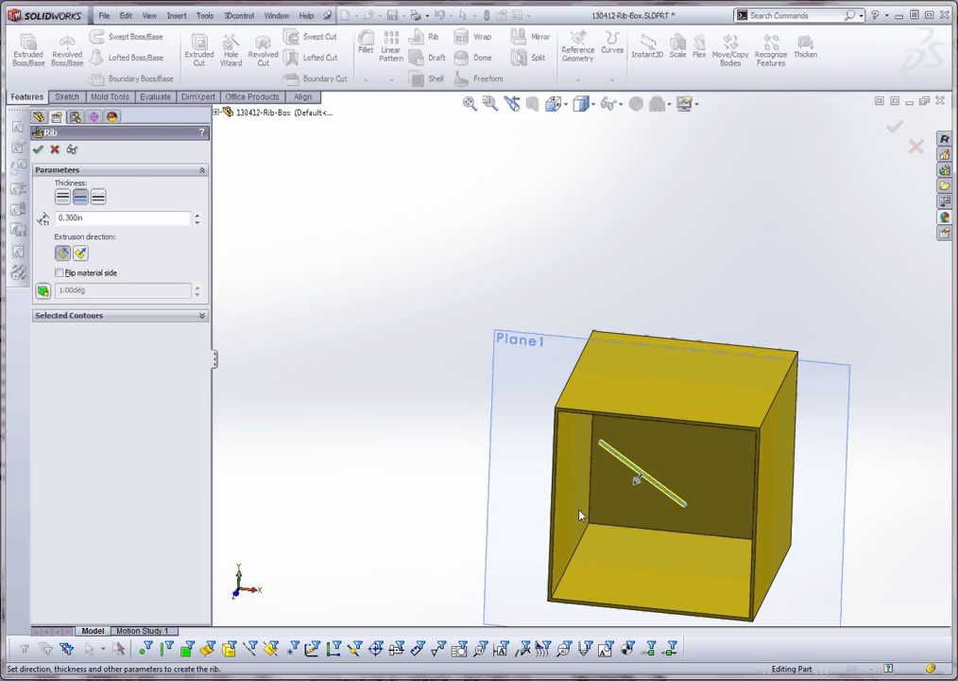
- Try the rib's extrusion direction normal to the sketch and flip its material side
click(81, 254)
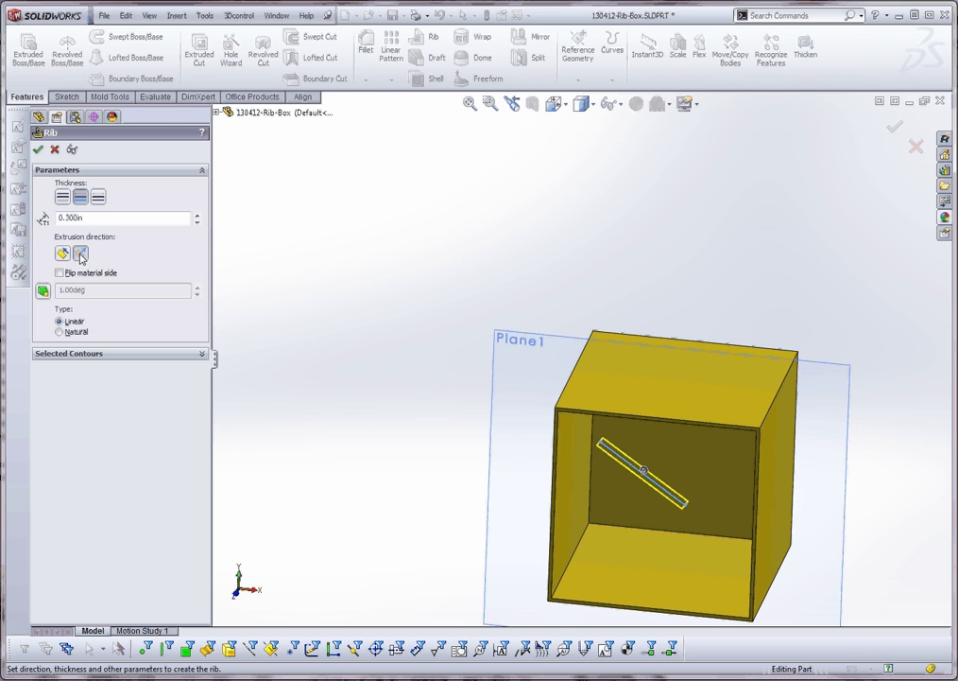
mouse_move(315, 360)
middle_down()
mouse_move(357, 370)
mouse_move(293, 365)
mouse_move(366, 327)
mouse_move(344, 336)
middle_up()
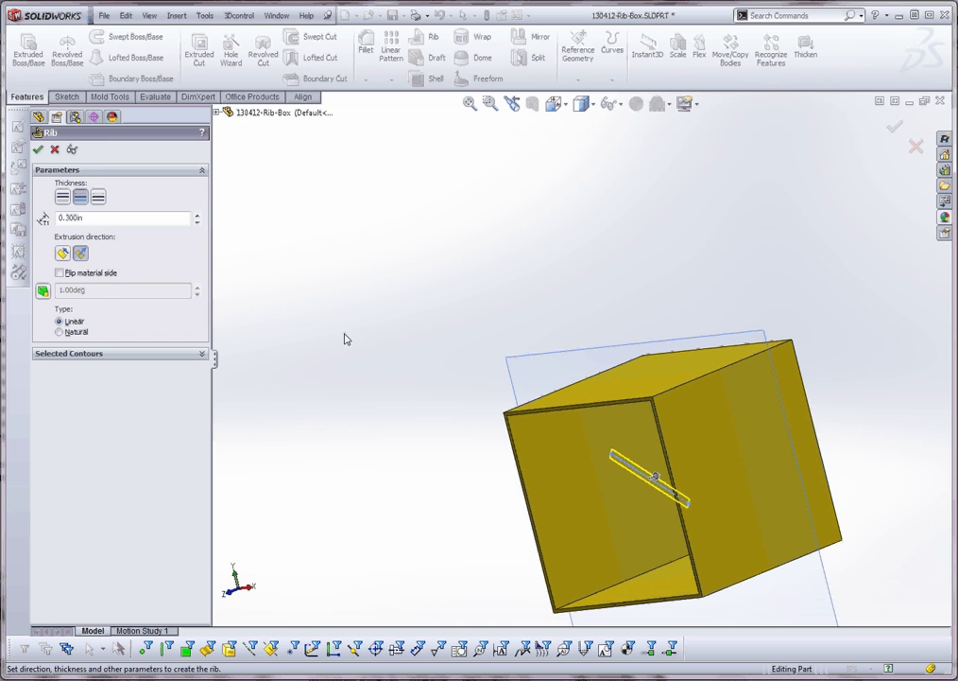
click(60, 272)
middle_drag(306, 422, 312, 423)
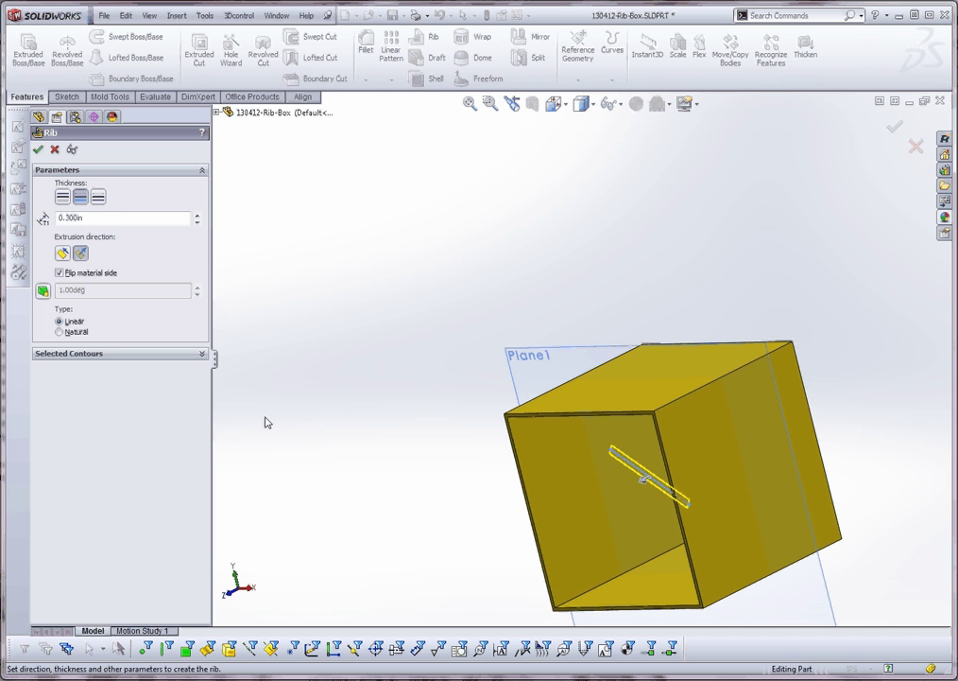
- Return the rib's extrusion direction to parallel to the sketch, keep the flipped material side, and create the rib
click(62, 254)
middle_drag(255, 356, 341, 348)
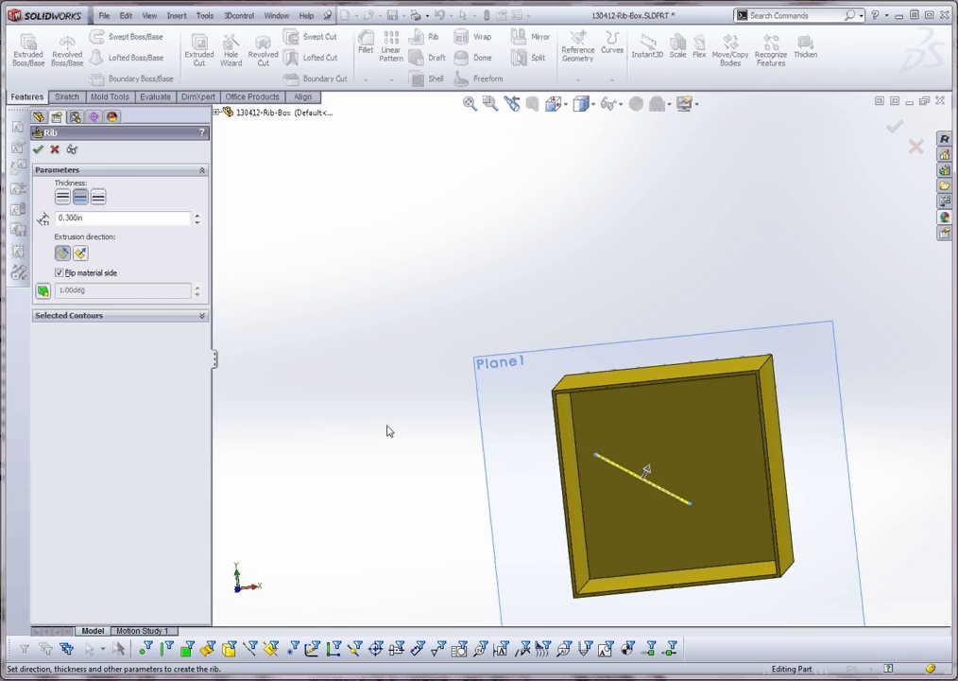
middle_drag(387, 425, 372, 443)
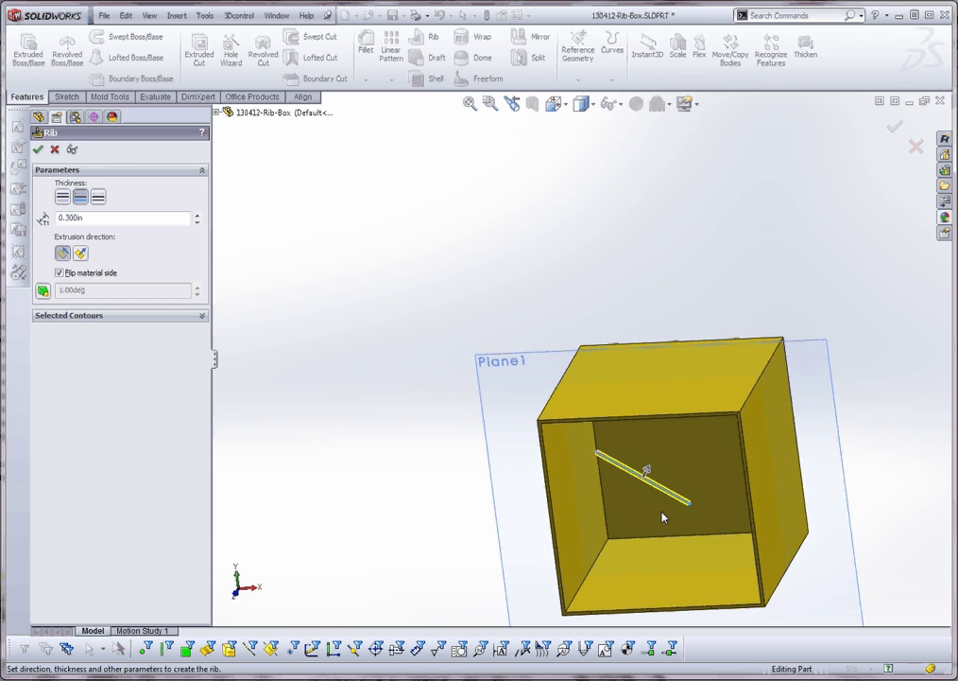
scroll(659, 511, down, 3)
scroll(629, 519, up, 2)
middle_drag(630, 520, 599, 317)
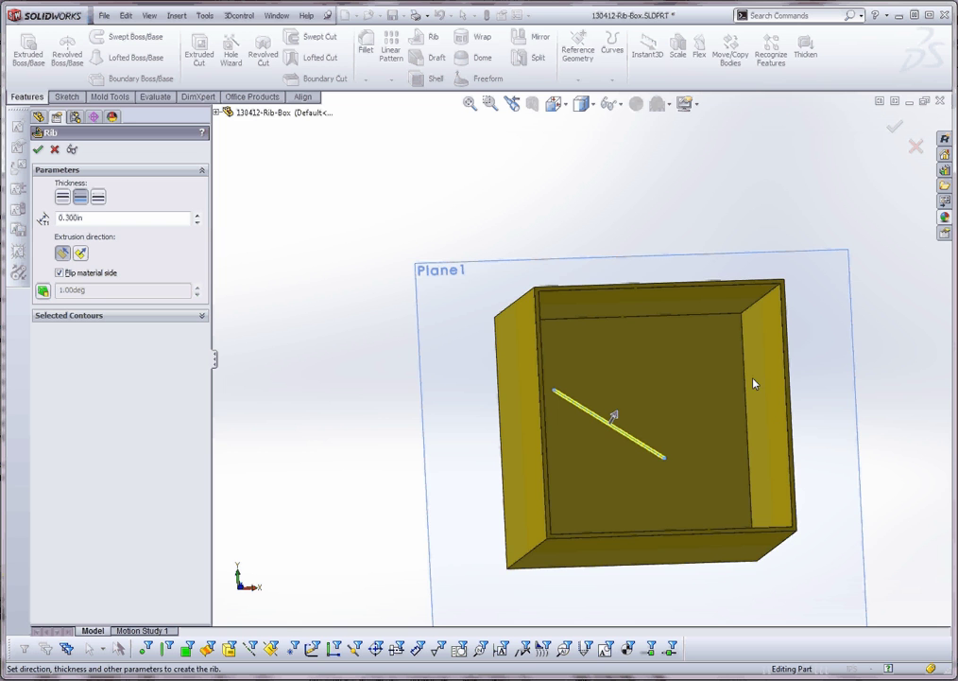
middle_drag(753, 384, 560, 426)
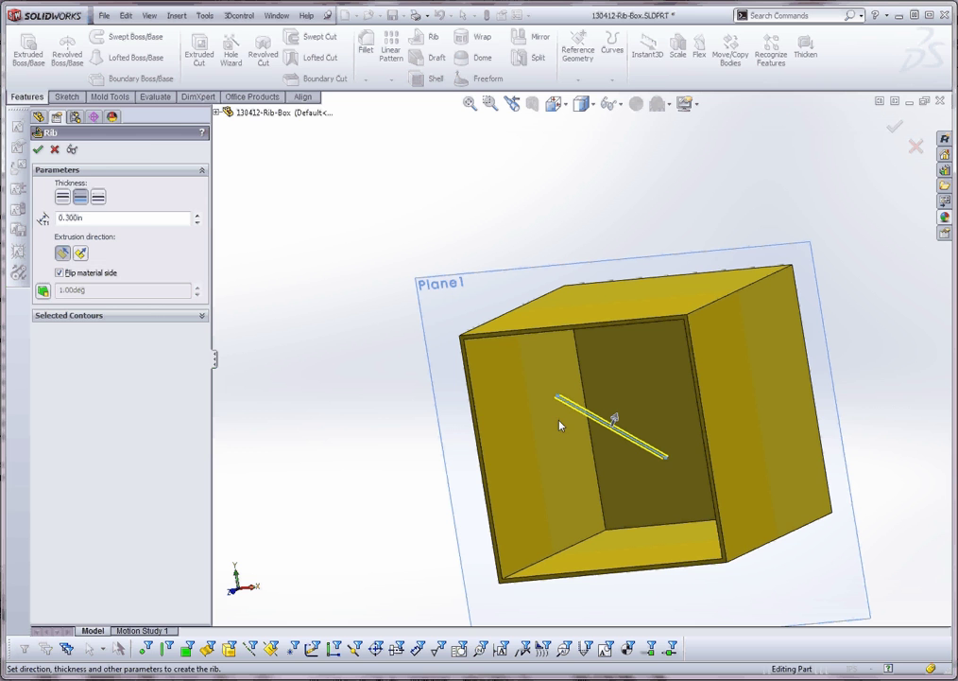
click(38, 149)
middle_drag(342, 345, 582, 464)
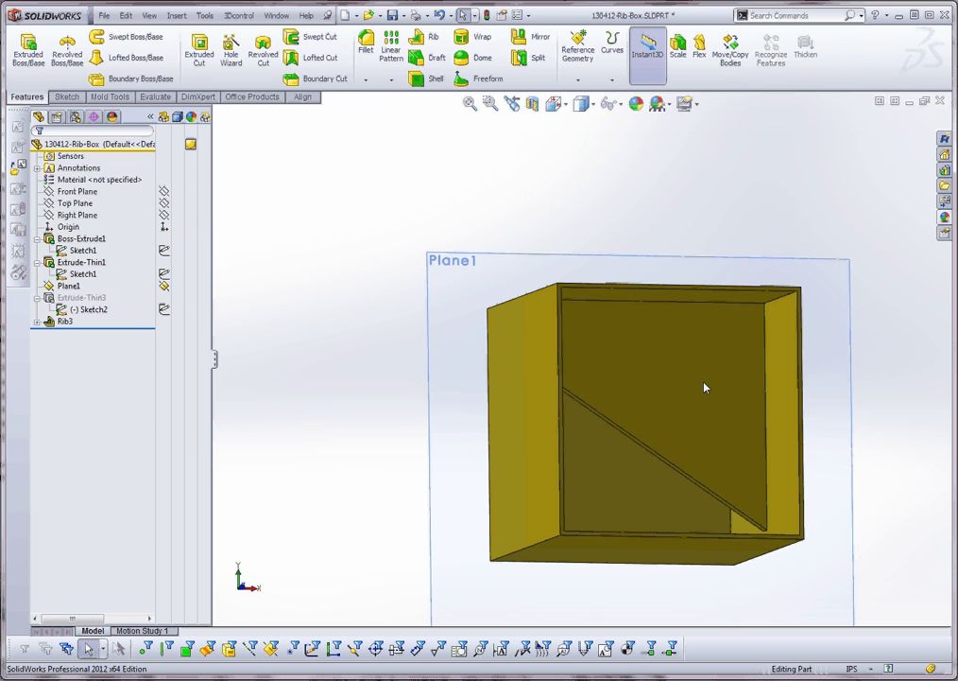
- Edit the Rib3 feature, set its extrusion direction normal to the sketch, and try to apply it with the flipped material side
click(65, 323)
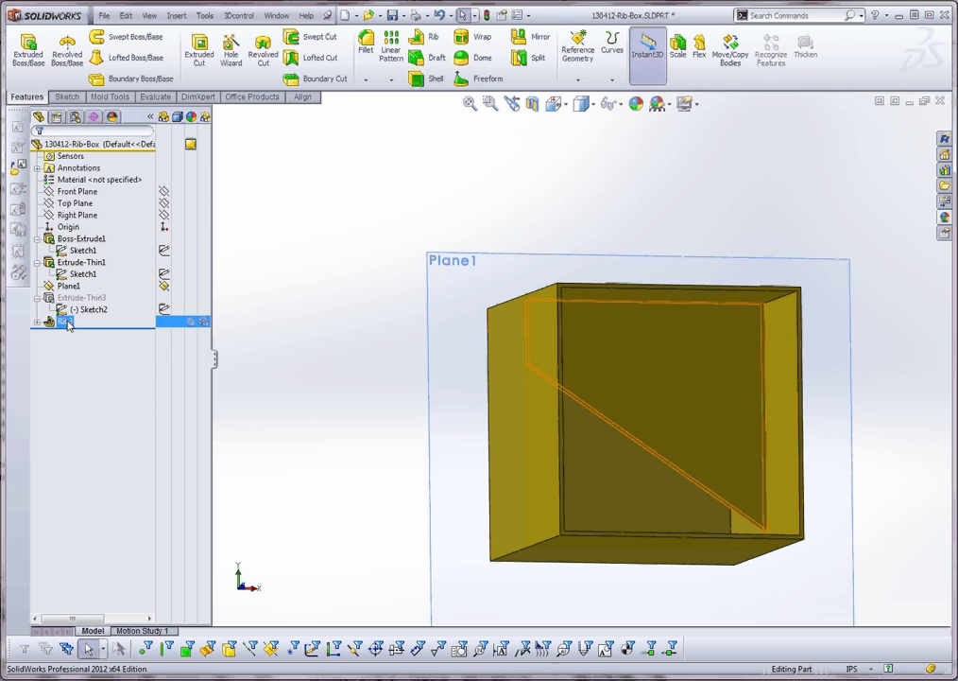
right_click(65, 322)
click(67, 282)
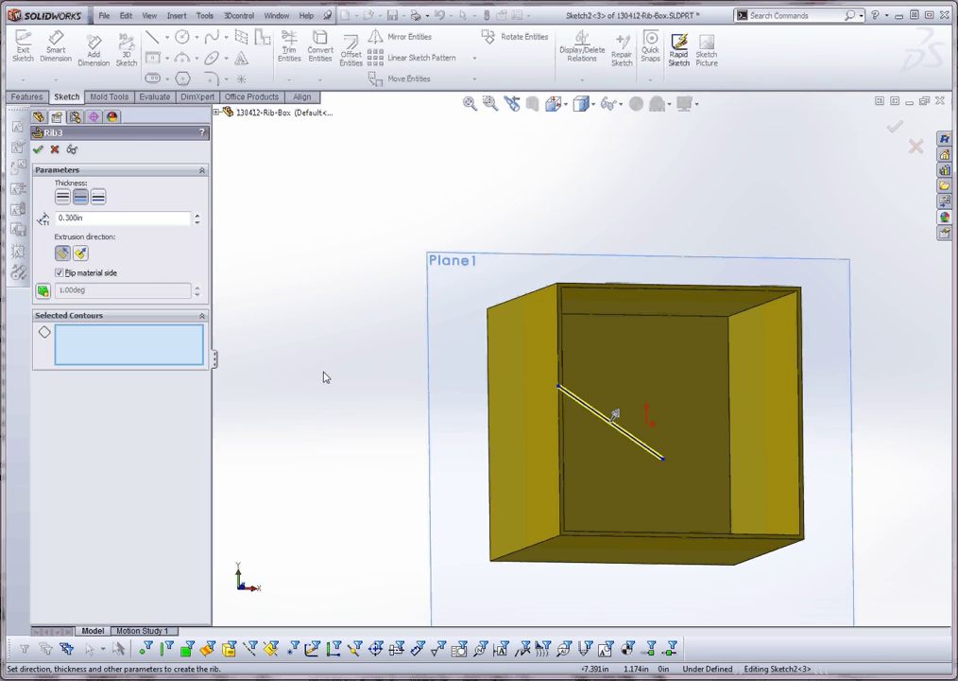
click(81, 253)
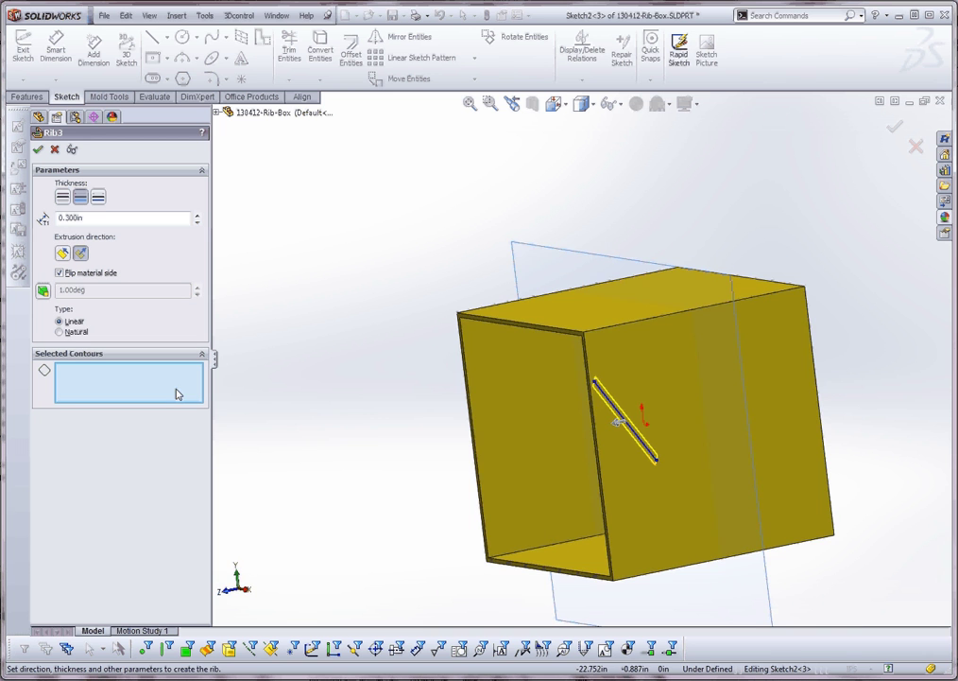
click(38, 150)
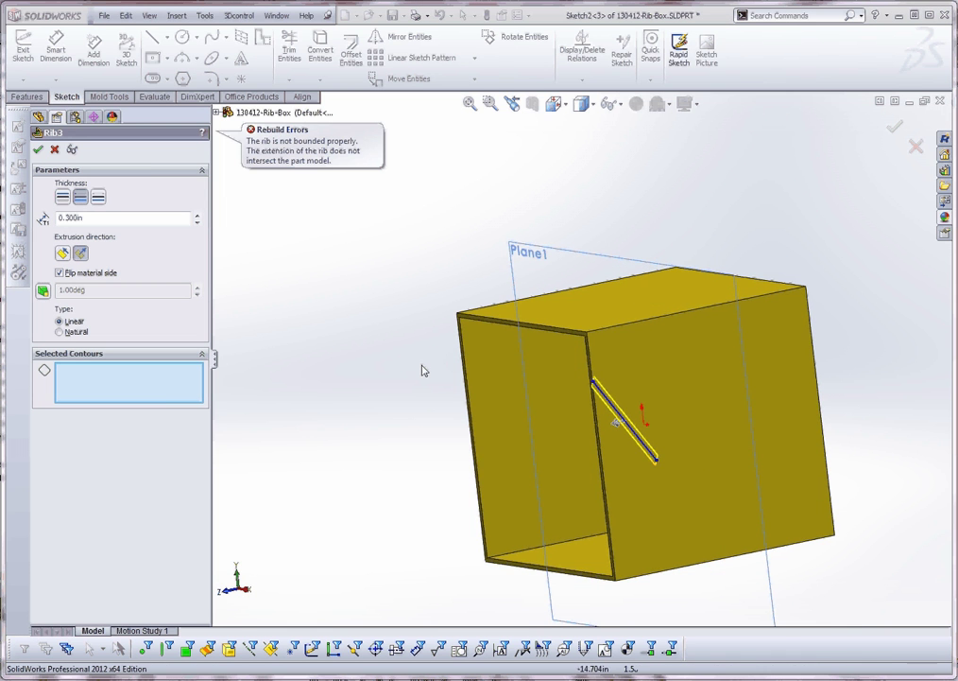
- Turn off the rib's flipped material side, accept Rib3, and view the resulting rib inside the box
click(59, 272)
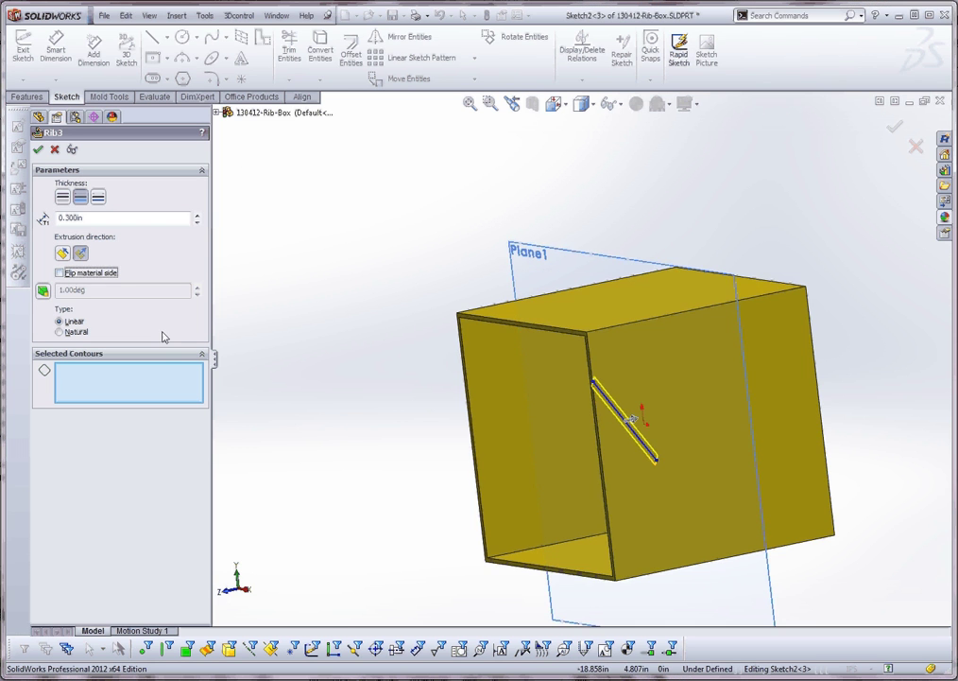
middle_drag(283, 359, 327, 362)
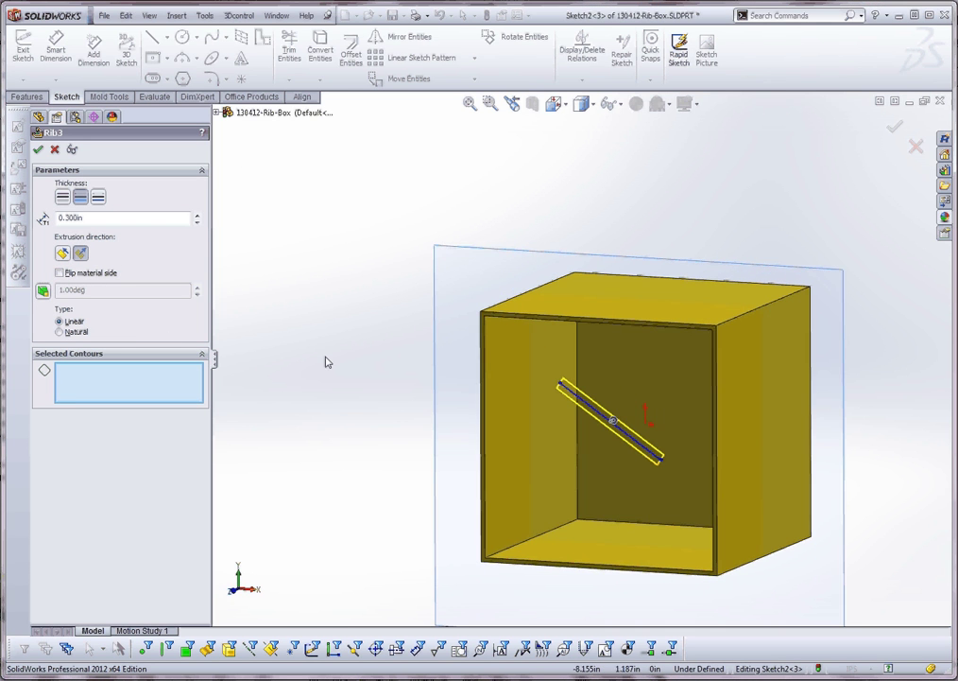
click(39, 152)
mouse_move(301, 329)
middle_down()
mouse_move(326, 328)
mouse_move(314, 331)
middle_up()
middle_drag(506, 347, 632, 423)
middle_drag(665, 528, 657, 483)
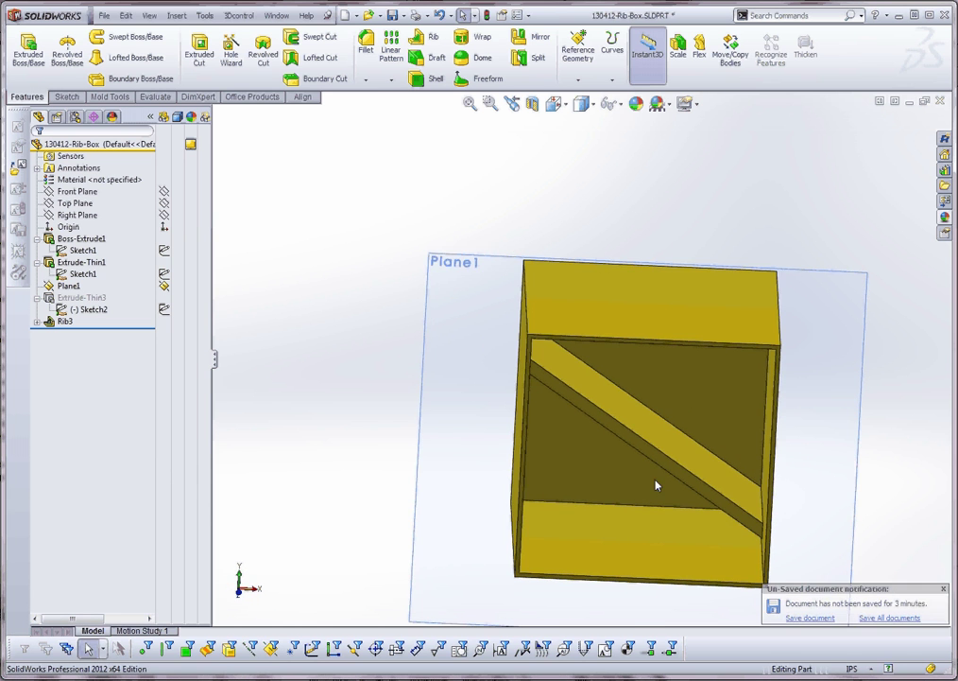
click(683, 379)
click(455, 411)
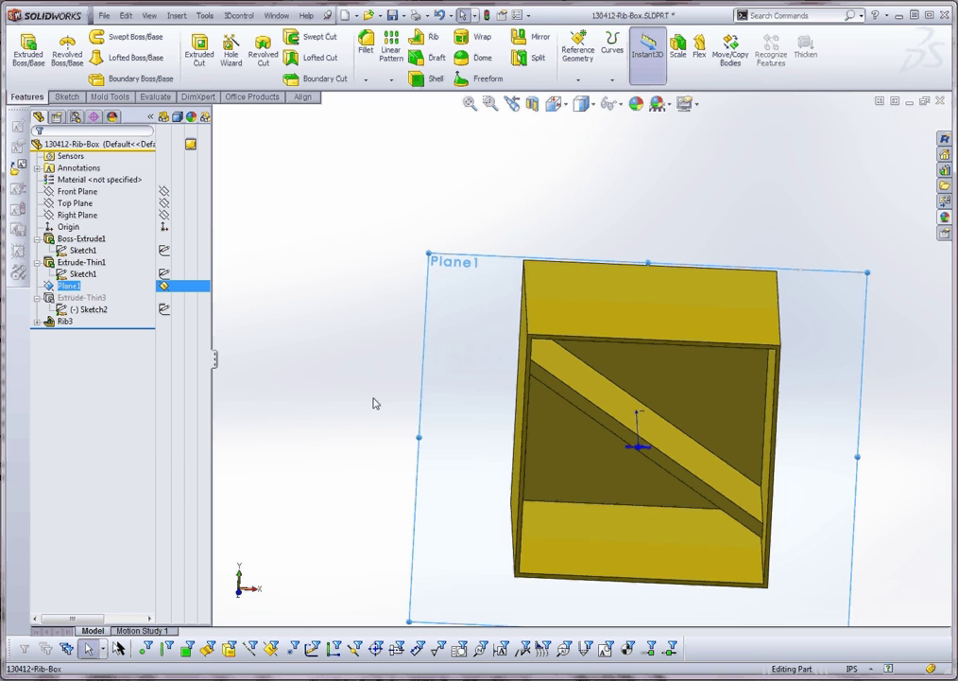
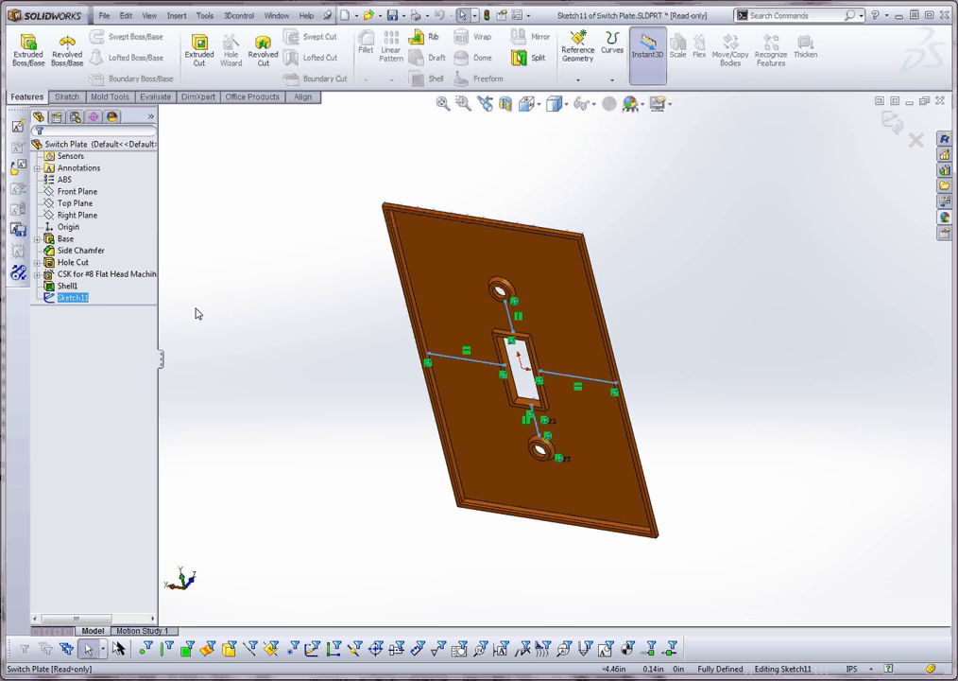
- Rebuild the Switch Plate part to leave the editing of Sketch11
right_click(72, 297)
click(252, 272)
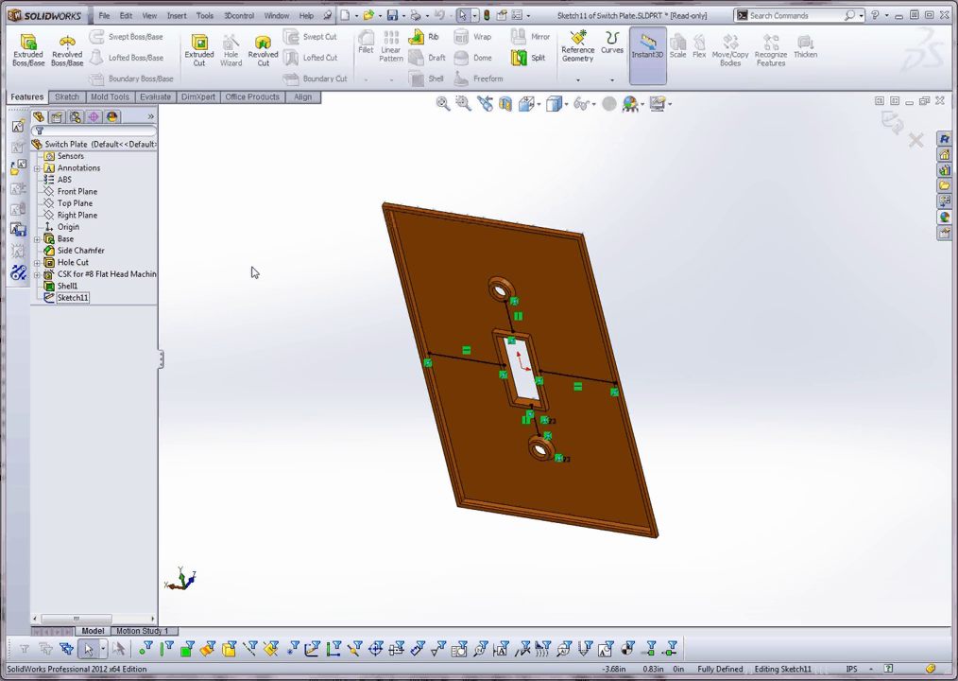
click(488, 16)
- Start editing Sketch11's sketch plane and inspect the plate's inner face that it currently references
click(80, 299)
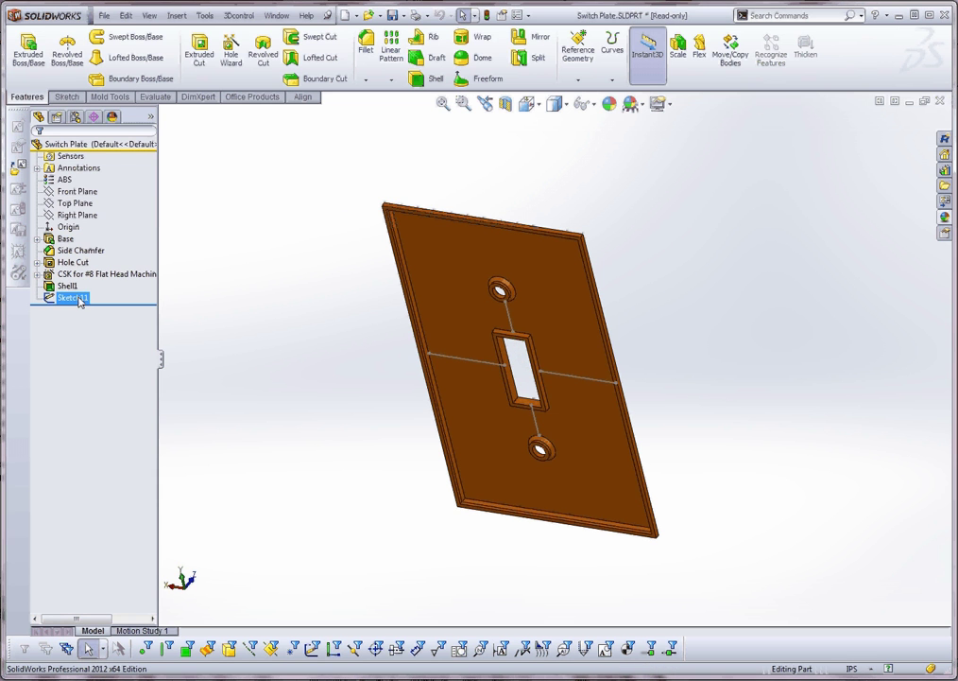
right_click(80, 301)
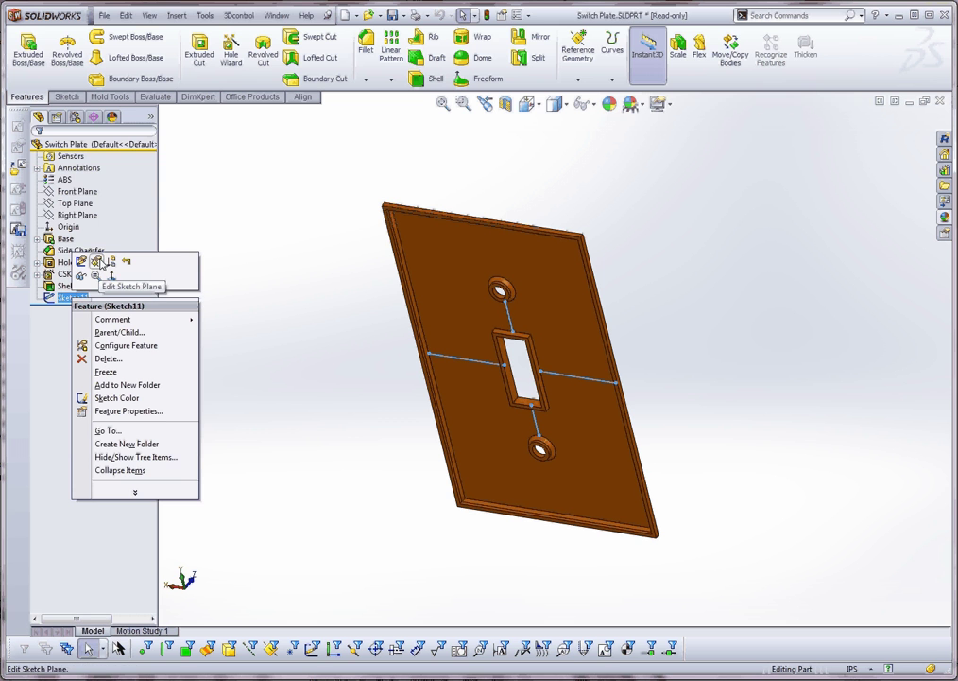
click(97, 262)
mouse_move(393, 455)
middle_down()
mouse_move(401, 434)
mouse_move(397, 445)
middle_up()
scroll(529, 408, down, 6)
scroll(531, 407, up, 3)
middle_drag(530, 408, 567, 401)
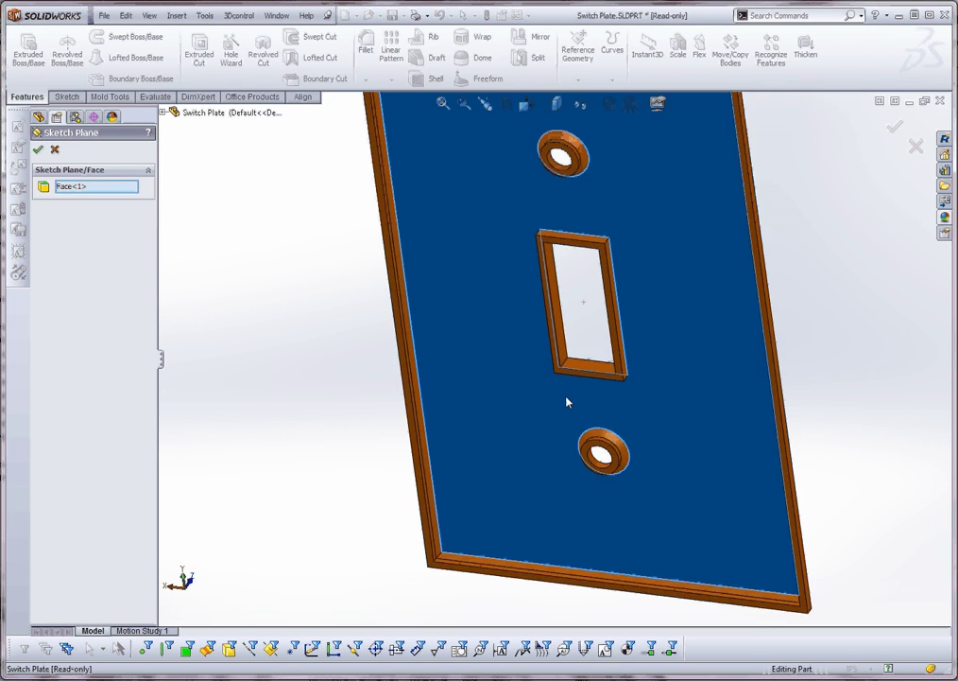
scroll(423, 378, down, 4)
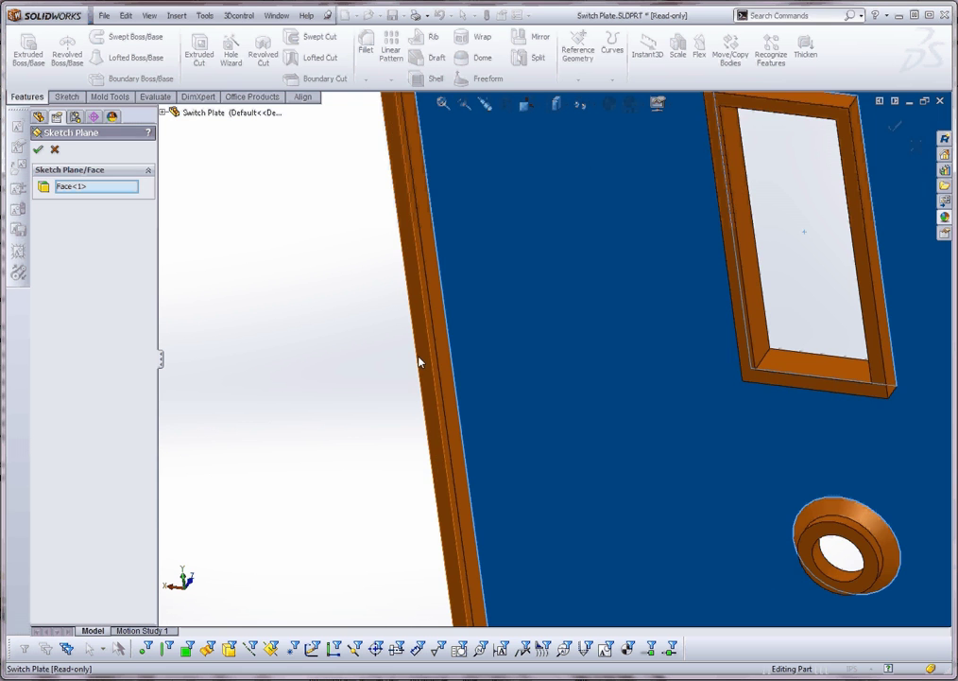
- Try the rim face of the rectangular opening and the end face of the lower screw-hole boss as Sketch11's plane
click(766, 381)
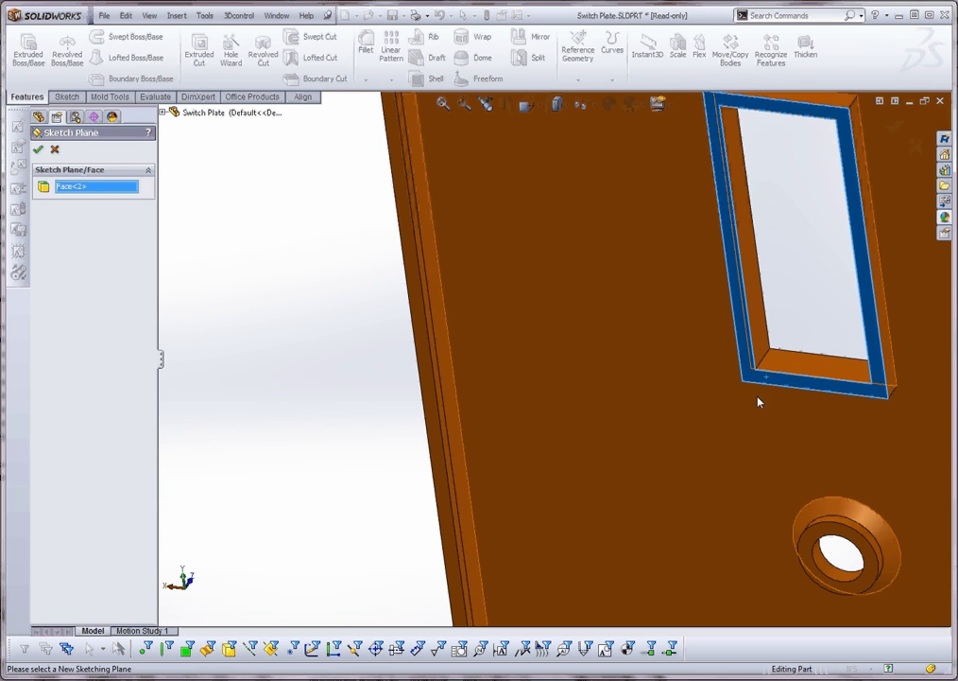
scroll(678, 428, up, 3)
scroll(679, 427, down, 2)
scroll(680, 436, down, 3)
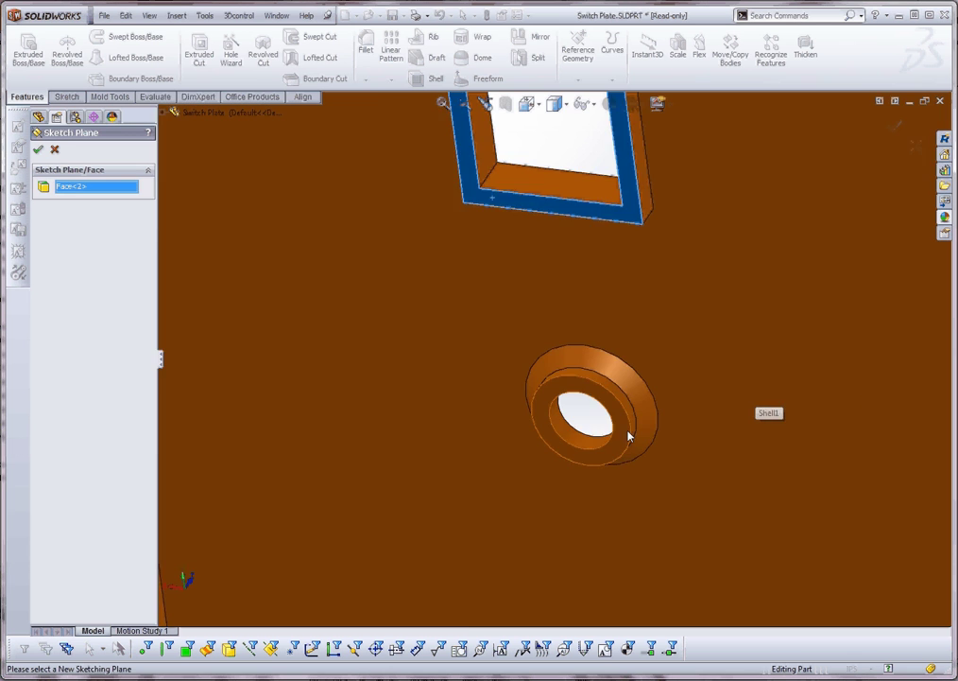
click(633, 428)
scroll(633, 428, up, 2)
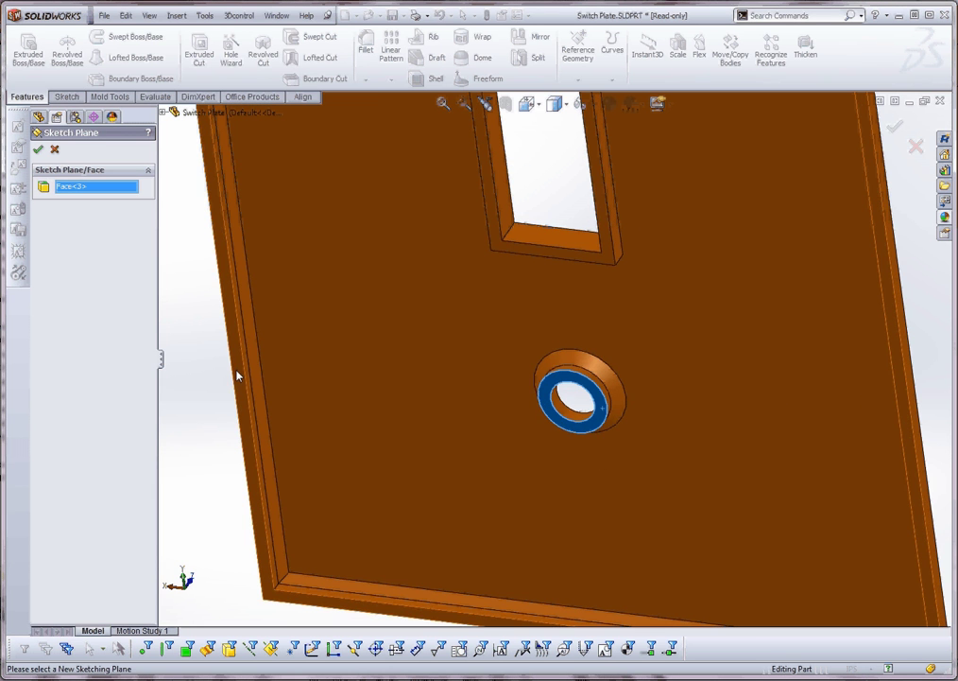
- Move Sketch11 onto the rim face of the plate's outer wall and accept the new sketch plane
click(237, 376)
scroll(266, 430, up, 3)
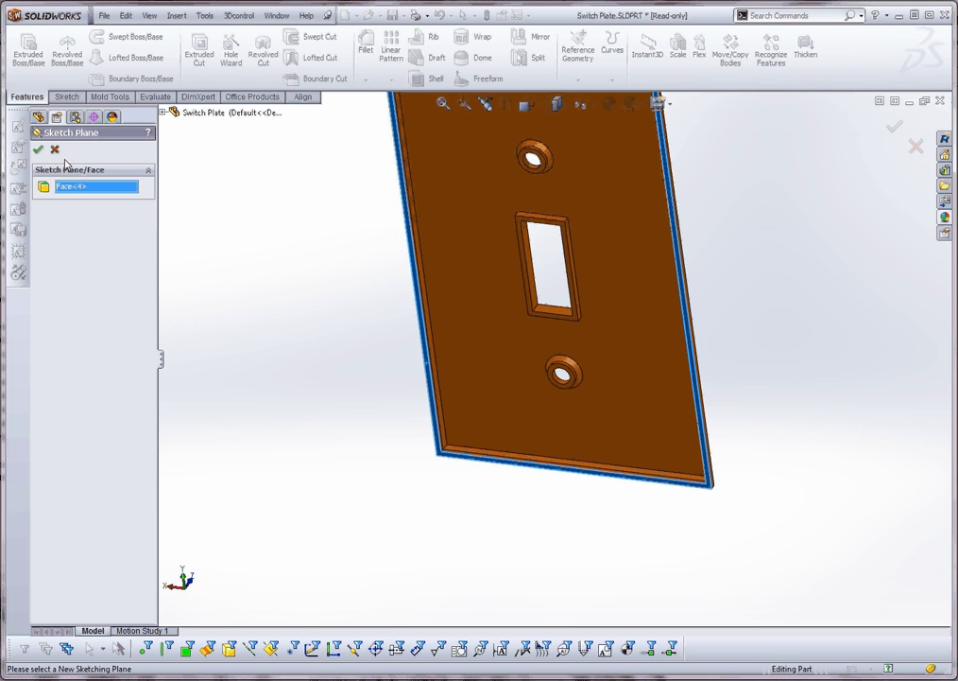
click(38, 149)
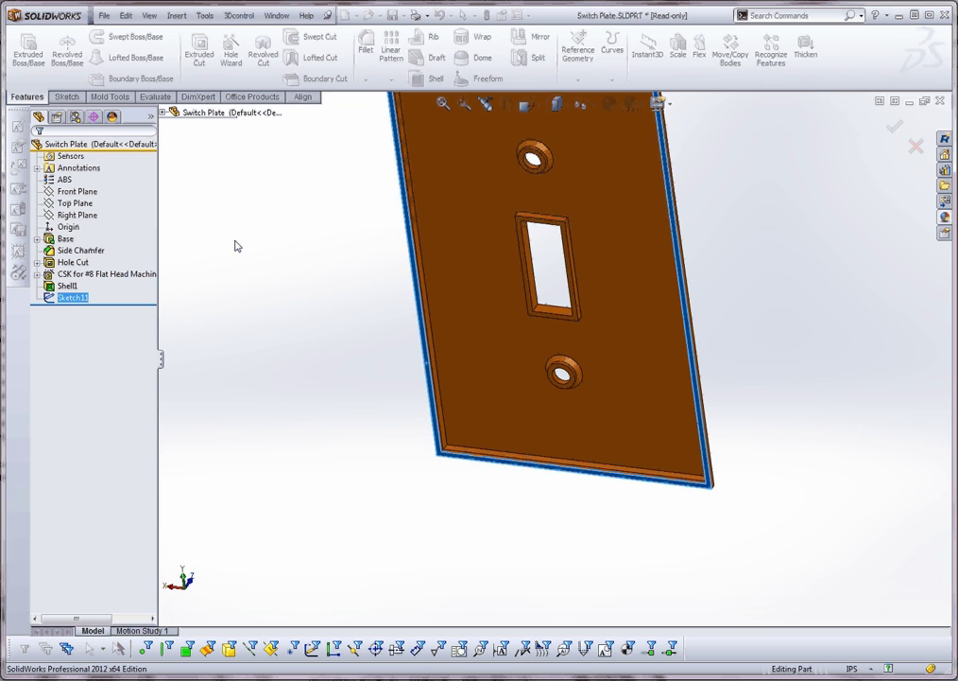
click(289, 284)
middle_drag(289, 283, 417, 281)
scroll(415, 283, down, 5)
mouse_move(427, 325)
middle_down()
mouse_move(386, 375)
mouse_move(438, 298)
middle_up()
scroll(469, 343, up, 4)
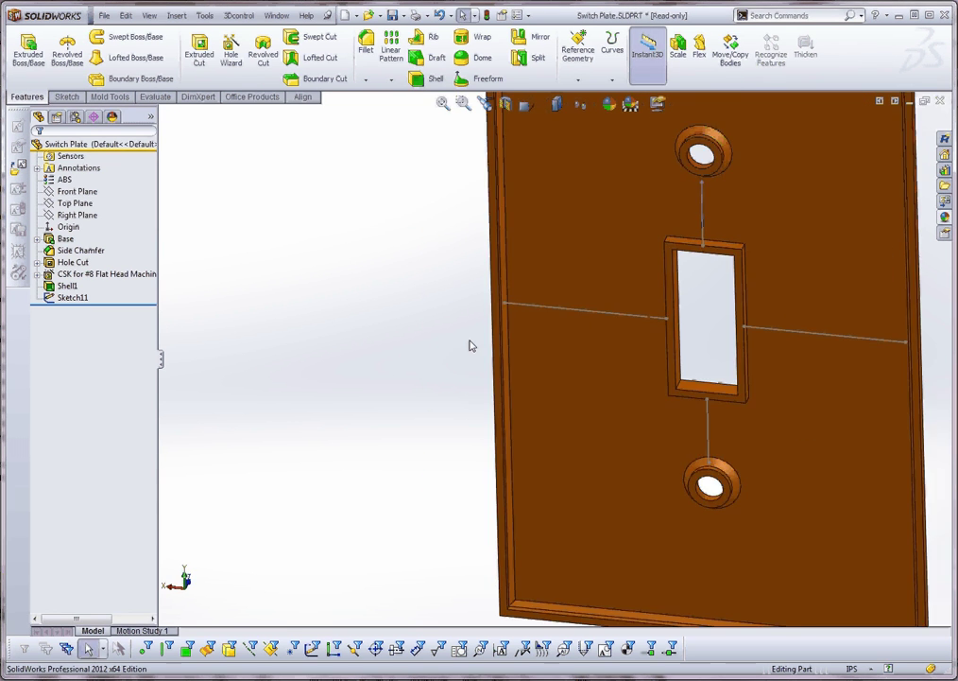
- Open Sketch11 for editing and inspect the horizontal line between the plate's outer wall and the rectangular opening
right_click(72, 296)
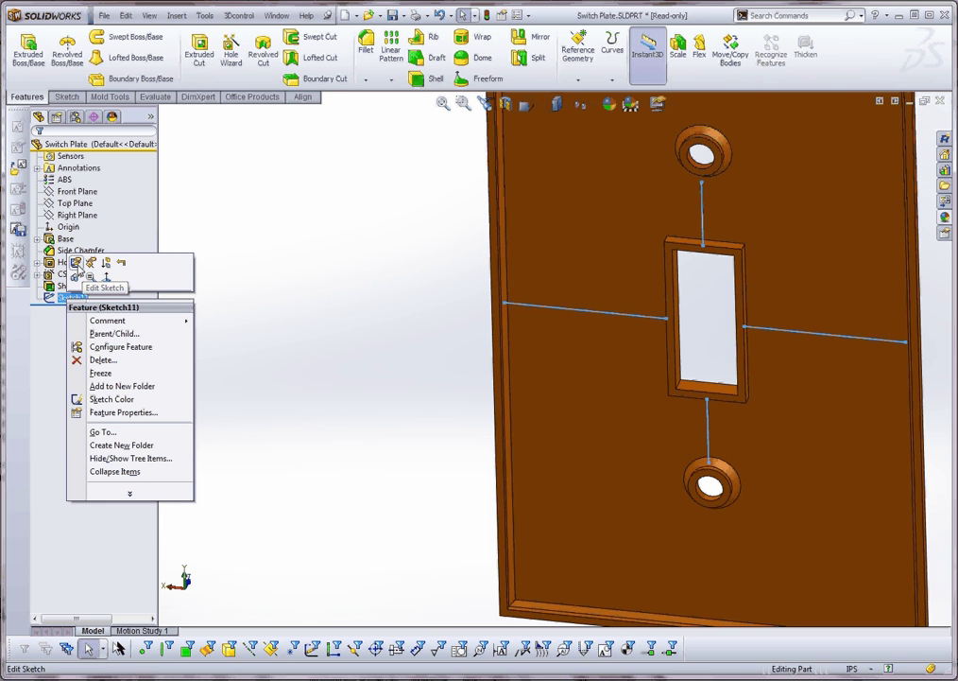
click(76, 264)
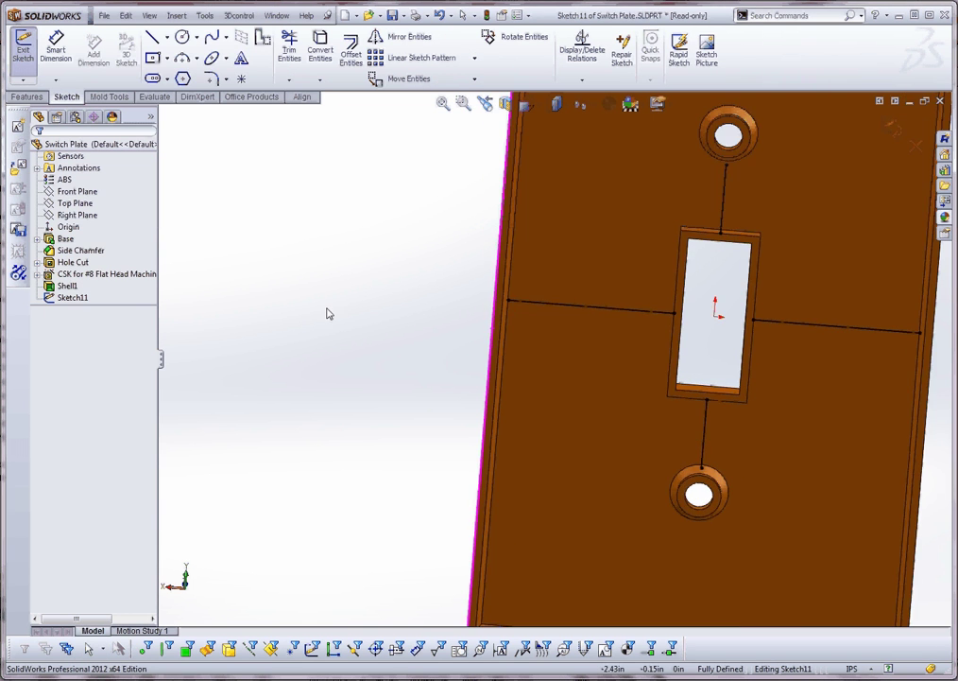
middle_drag(328, 313, 298, 373)
scroll(494, 327, up, 3)
scroll(531, 363, down, 7)
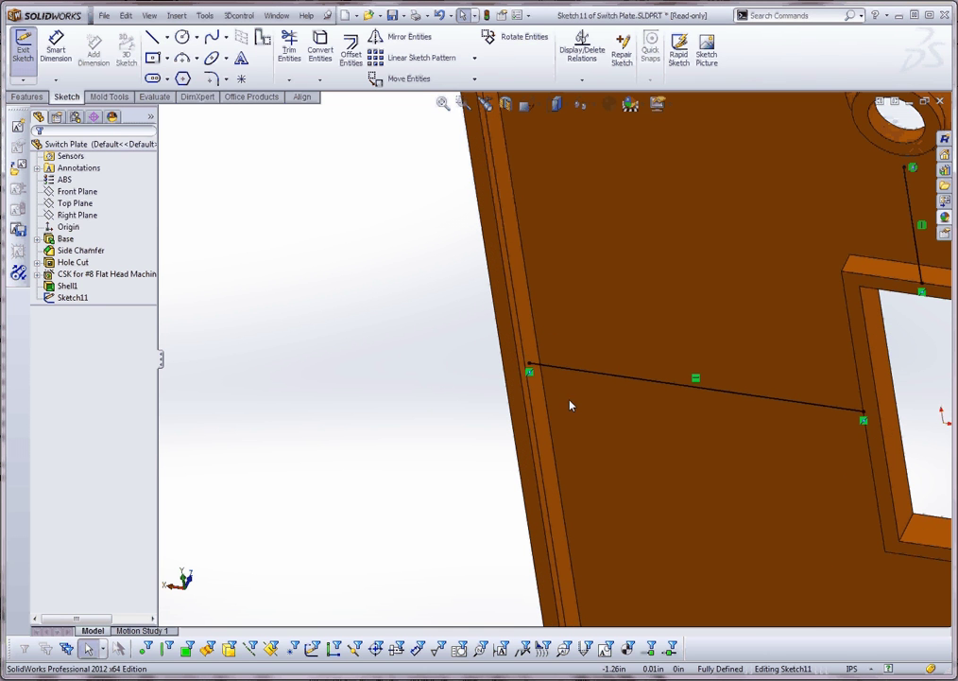
scroll(586, 397, up, 5)
middle_drag(701, 385, 680, 385)
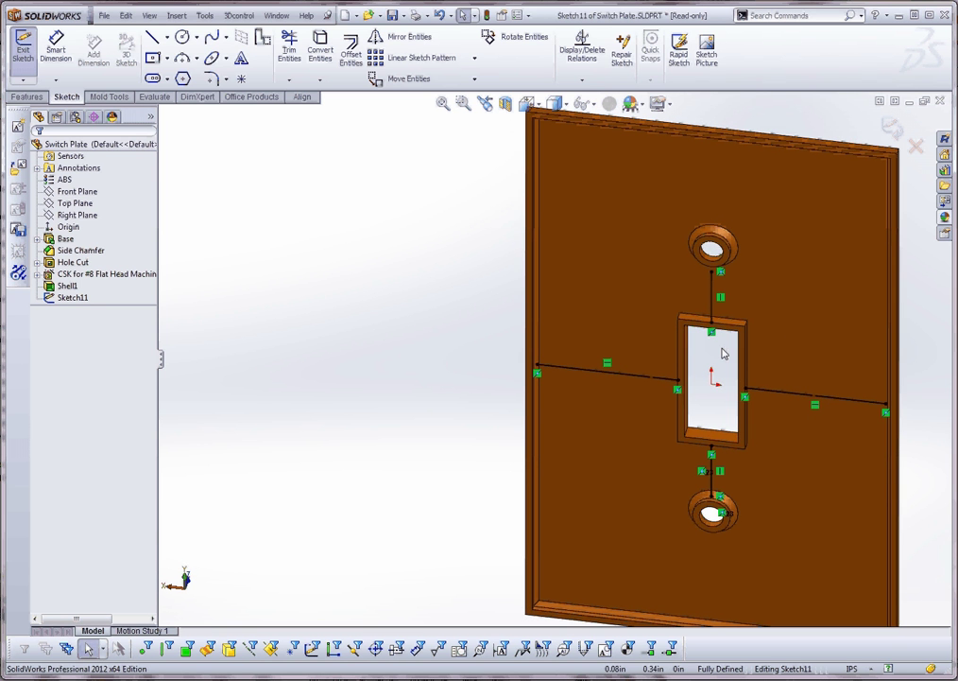
- Examine how the ends of the sketch lines meet the outer walls, the rectangular opening and the screw-hole bosses
mouse_move(679, 416)
middle_down()
mouse_move(657, 469)
mouse_move(623, 402)
middle_up()
scroll(621, 401, up, 3)
scroll(612, 380, down, 9)
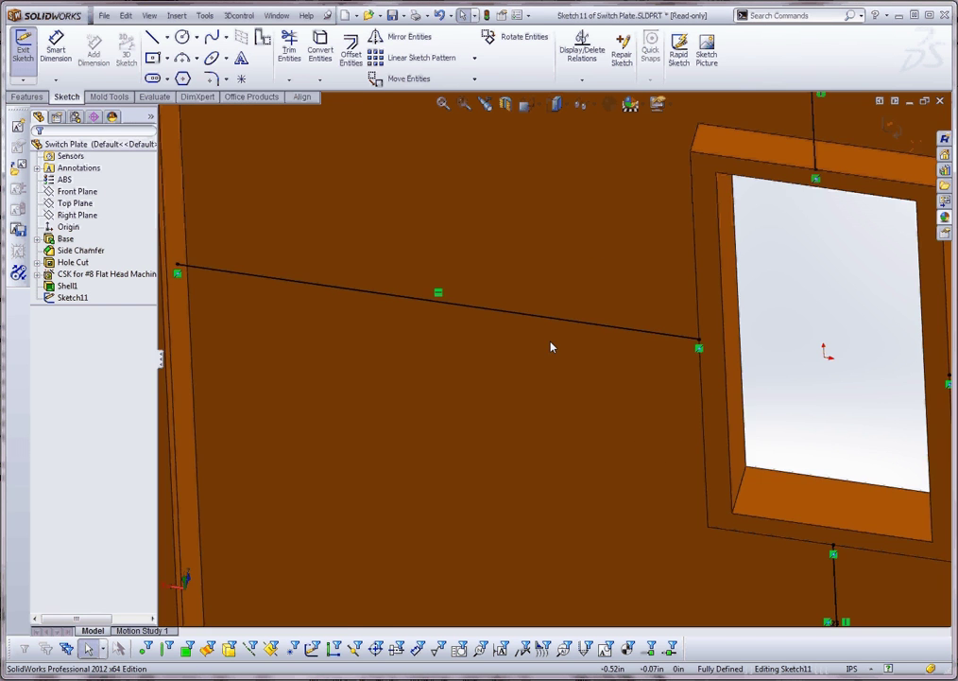
scroll(552, 347, up, 5)
scroll(509, 394, down, 1)
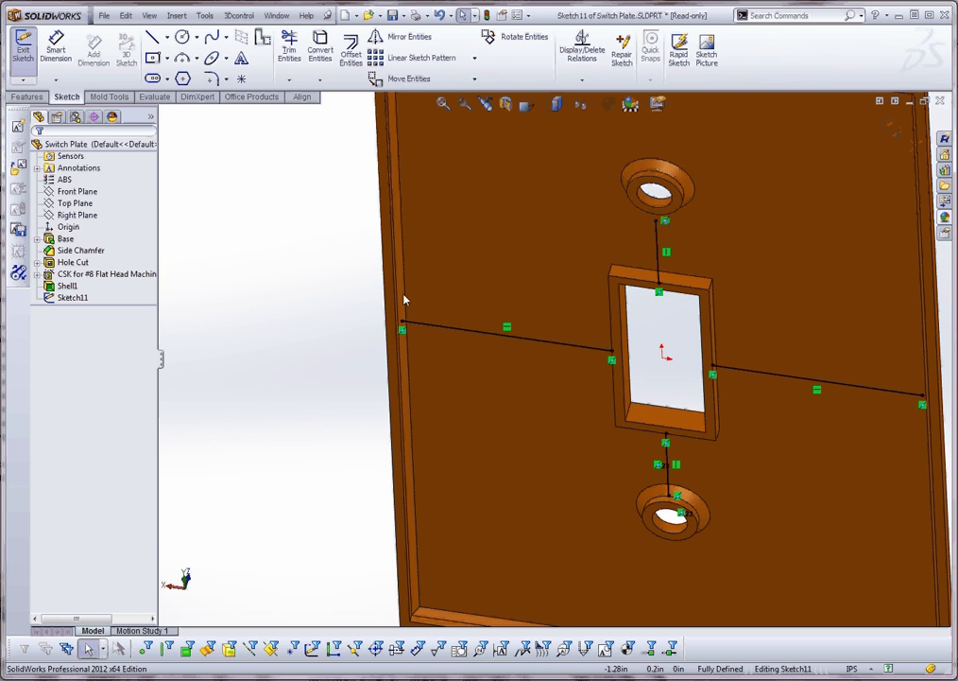
middle_drag(520, 283, 521, 170)
scroll(521, 171, up, 1)
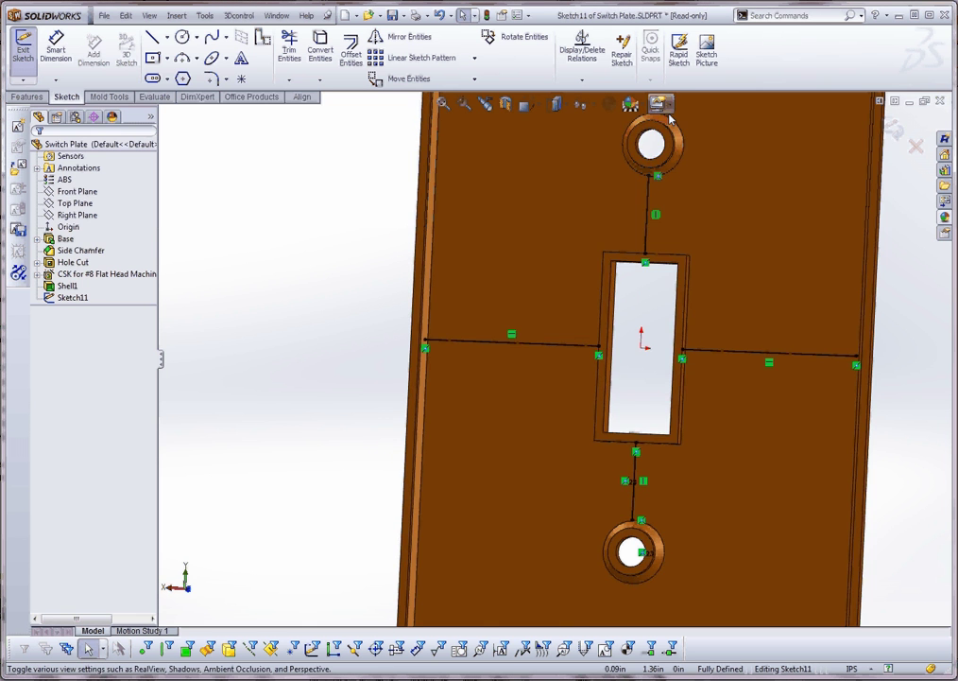
scroll(670, 121, down, 2)
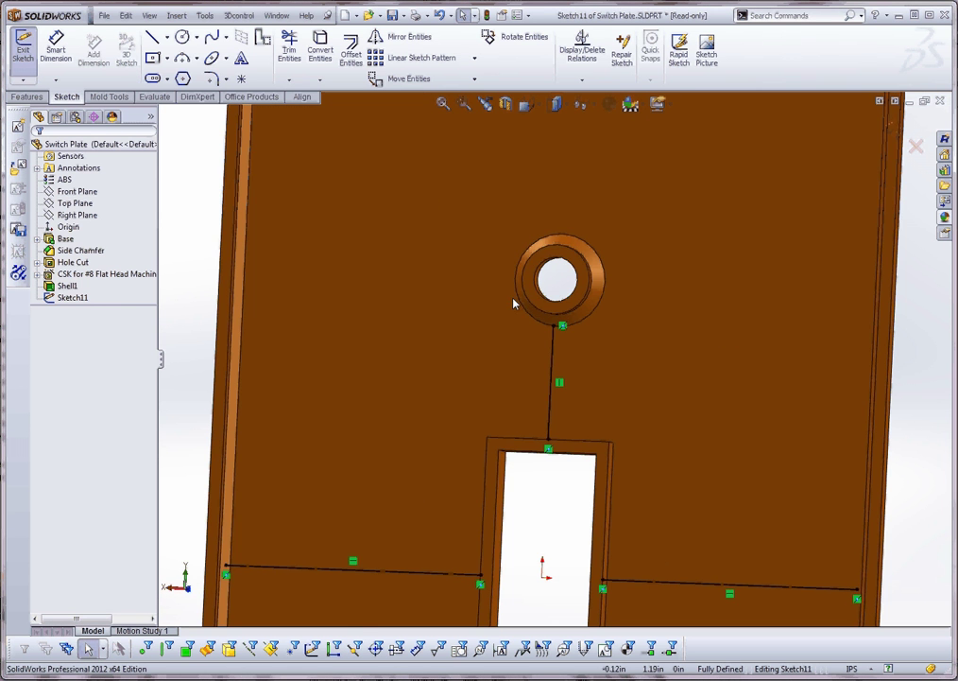
scroll(515, 305, up, 4)
middle_drag(476, 494, 459, 571)
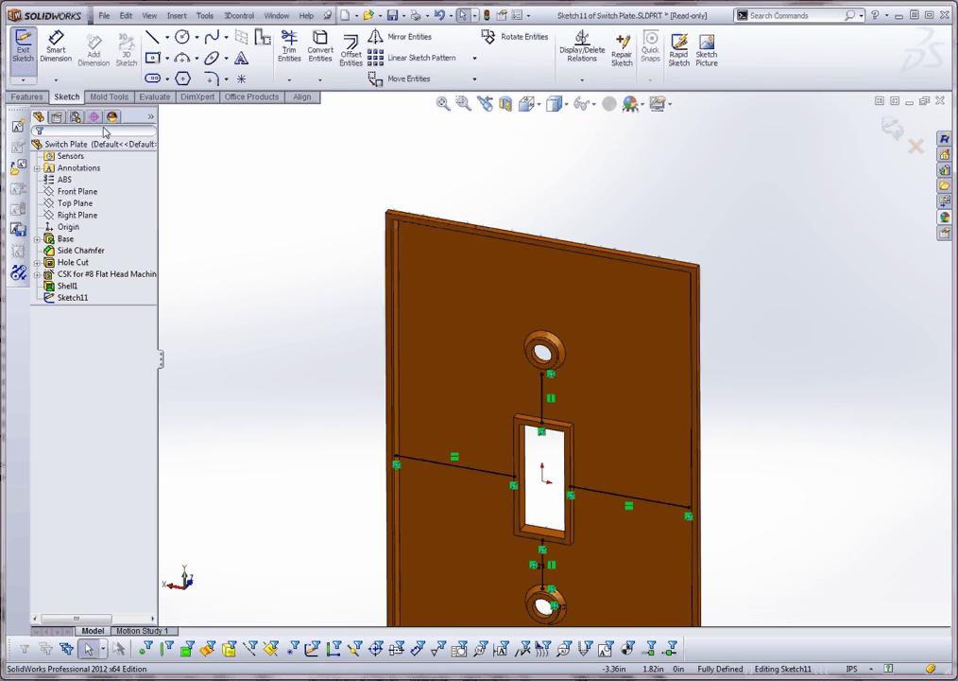
- Create ribs from Sketch11 with a 0.10 in thickness and a 2-degree outward draft
click(36, 98)
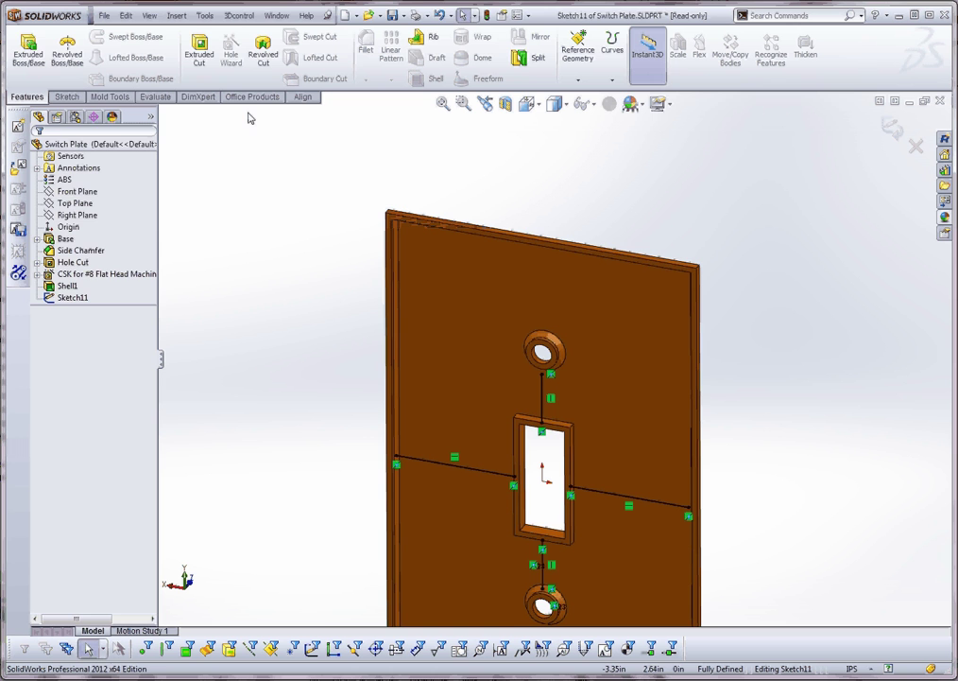
click(432, 39)
mouse_move(312, 339)
middle_down()
mouse_move(336, 295)
mouse_move(317, 303)
mouse_move(454, 392)
middle_up()
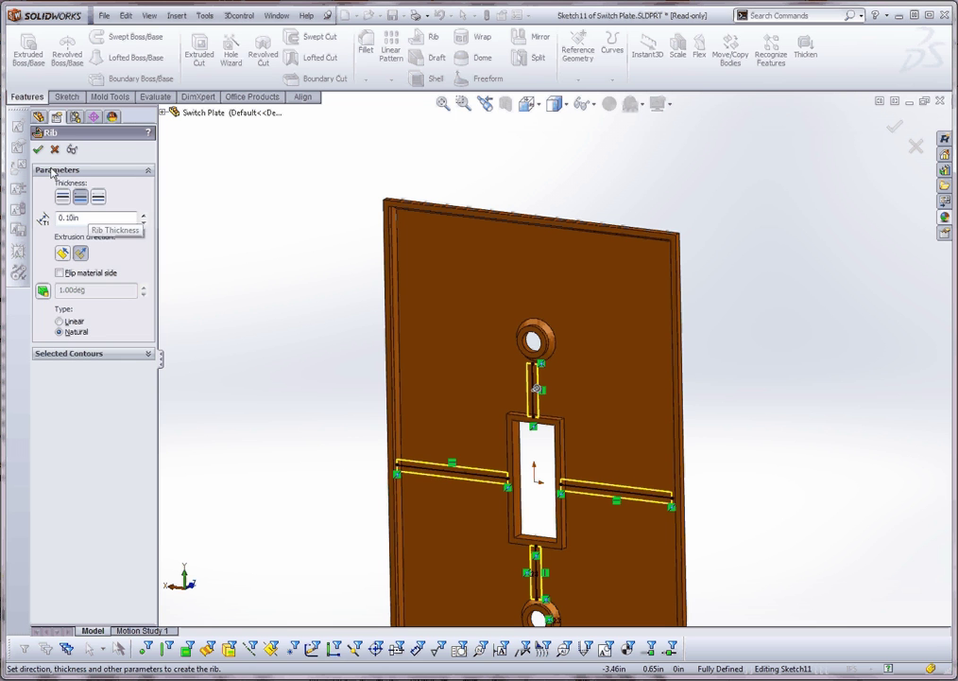
click(42, 290)
drag(91, 322, 41, 322)
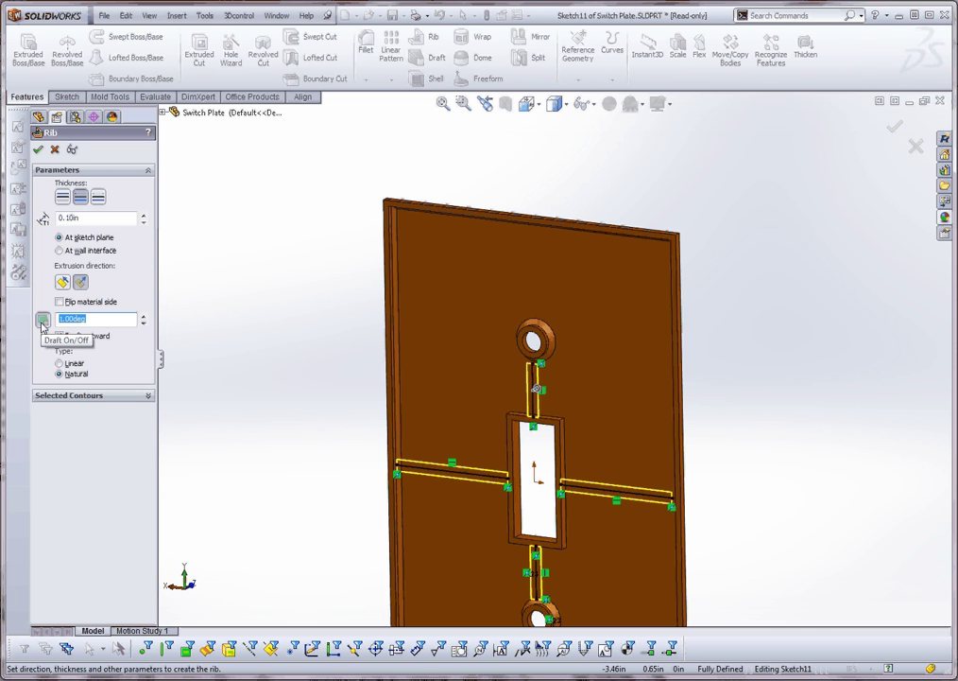
text(2)
click(60, 336)
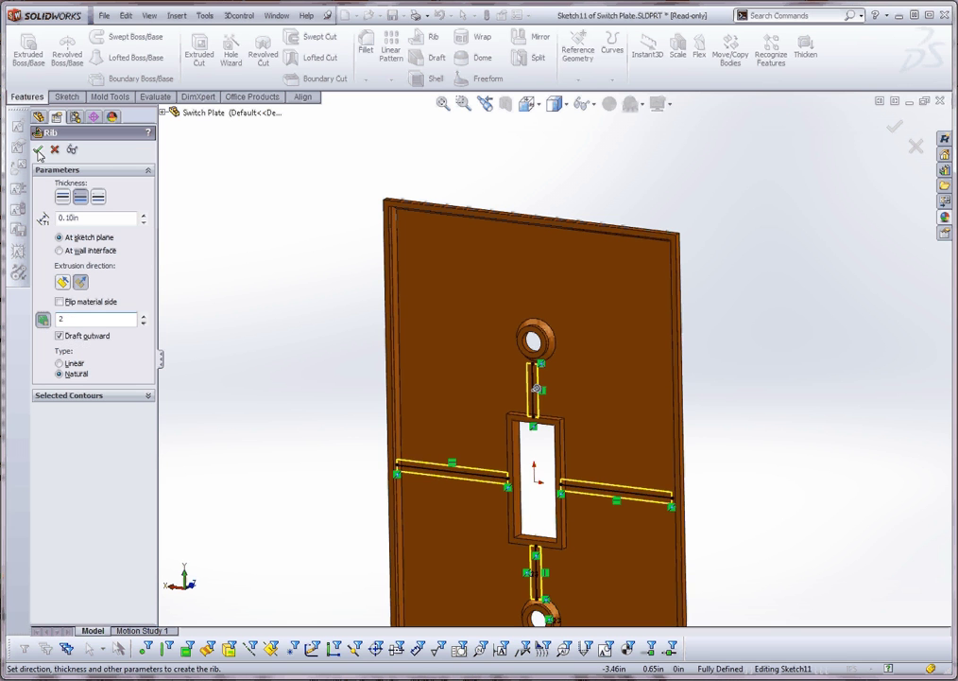
key(Return)
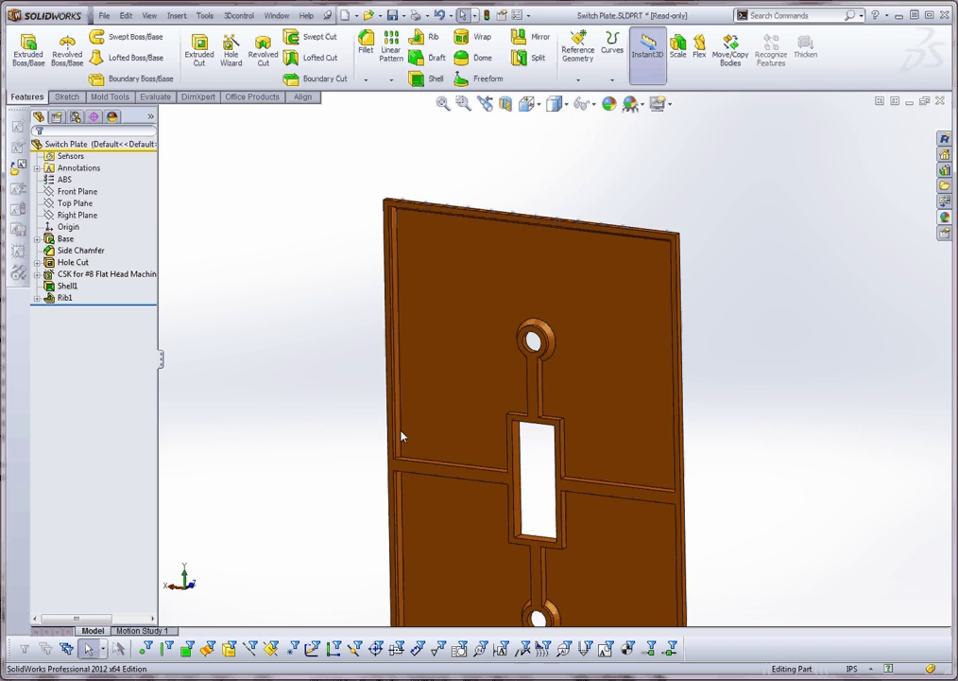
- Examine where the ribs join the outer walls, the rectangular opening and the screw-hole bosses
scroll(422, 464, down, 5)
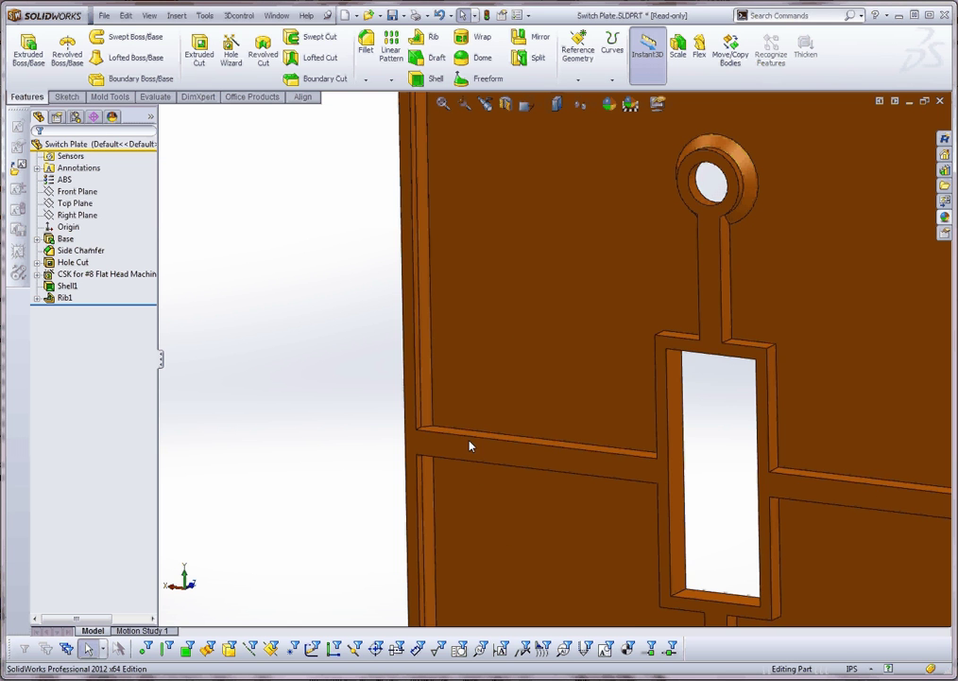
middle_drag(602, 440, 647, 435)
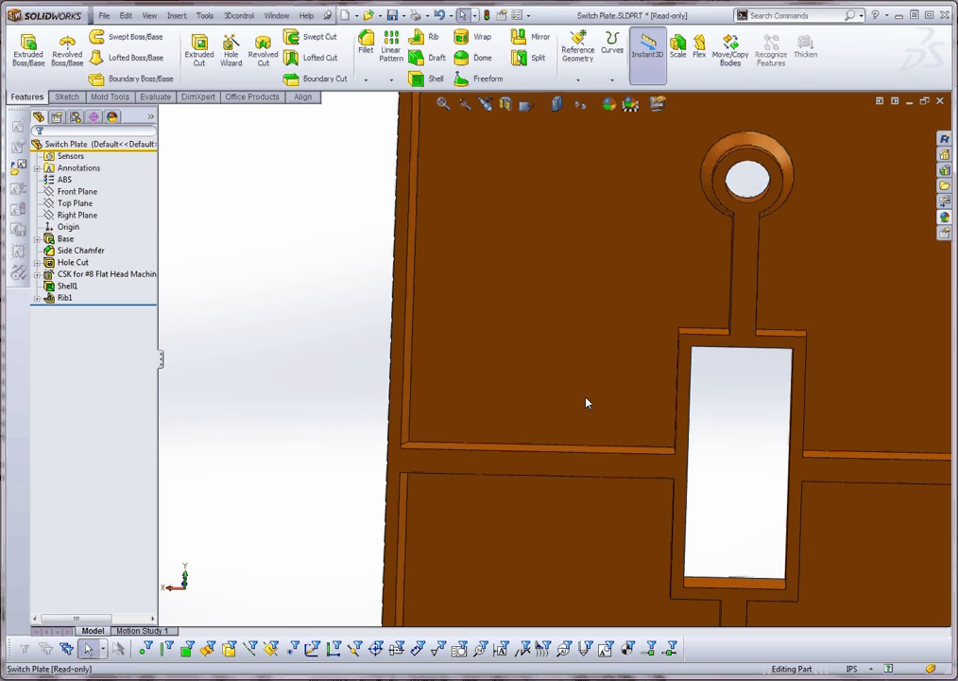
click(572, 344)
click(340, 464)
scroll(525, 487, up, 3)
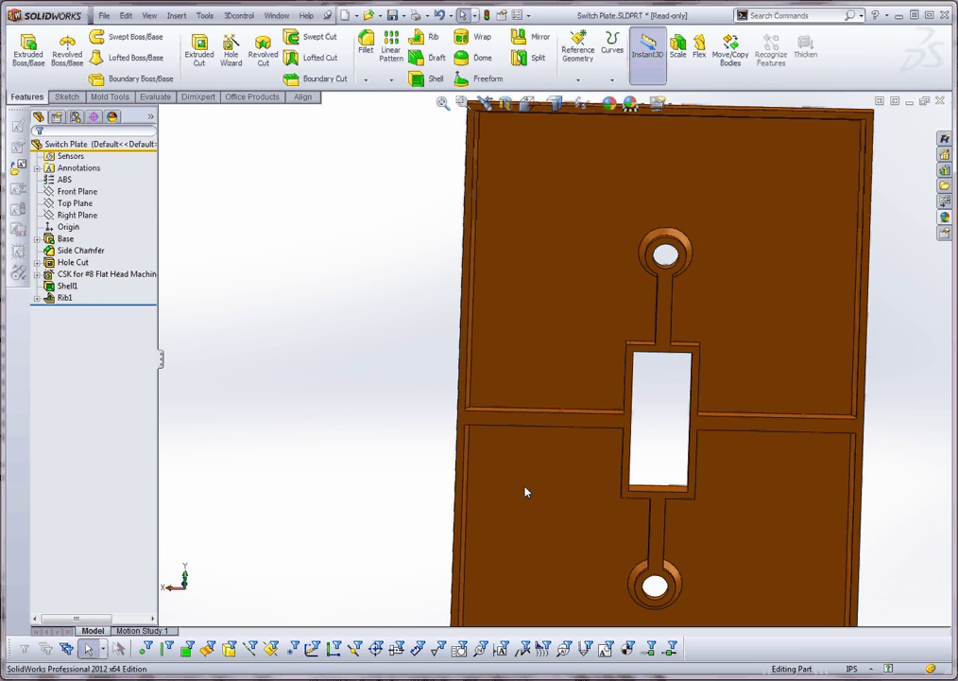
scroll(526, 489, up, 1)
middle_drag(597, 443, 593, 515)
scroll(594, 513, up, 5)
scroll(670, 412, down, 3)
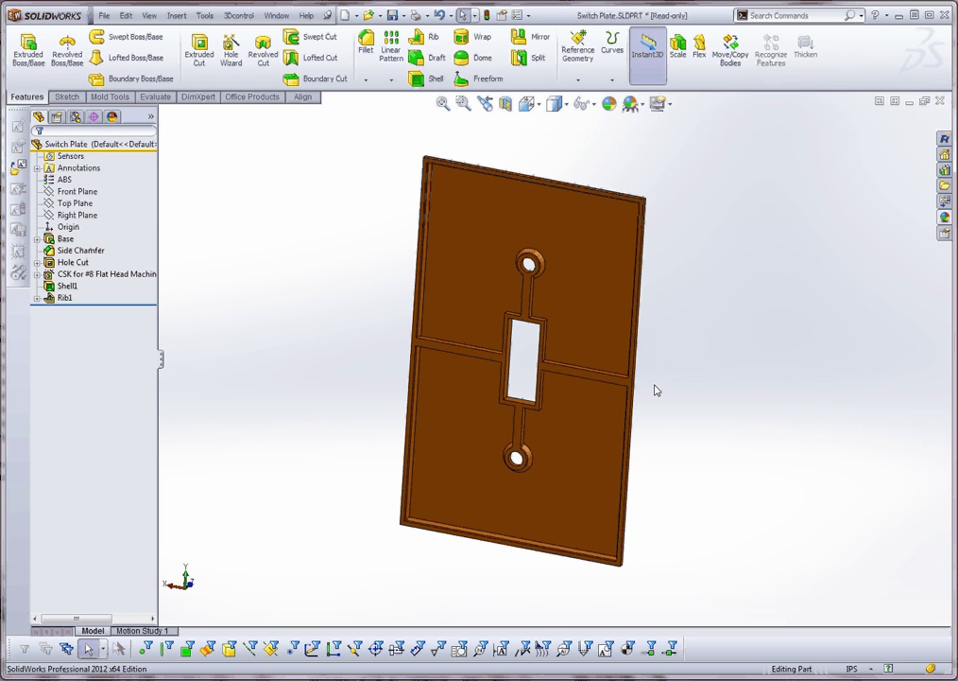